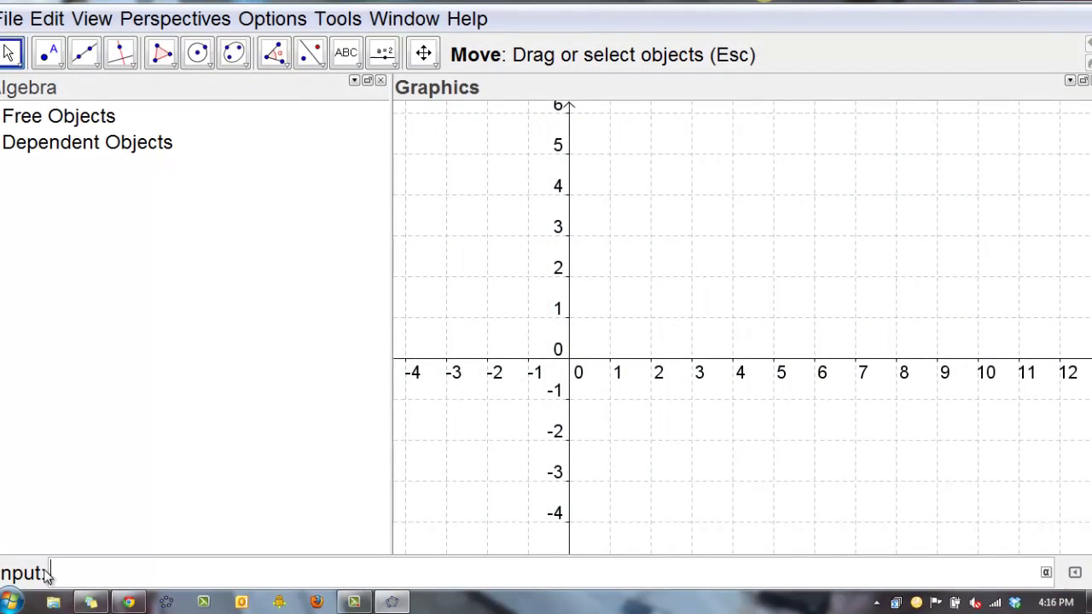
Step: Enter y=(x+5)(x-4)(x+1)^2 in the Input bar
text(Y)
text(y=)
text((x)
text(+5))
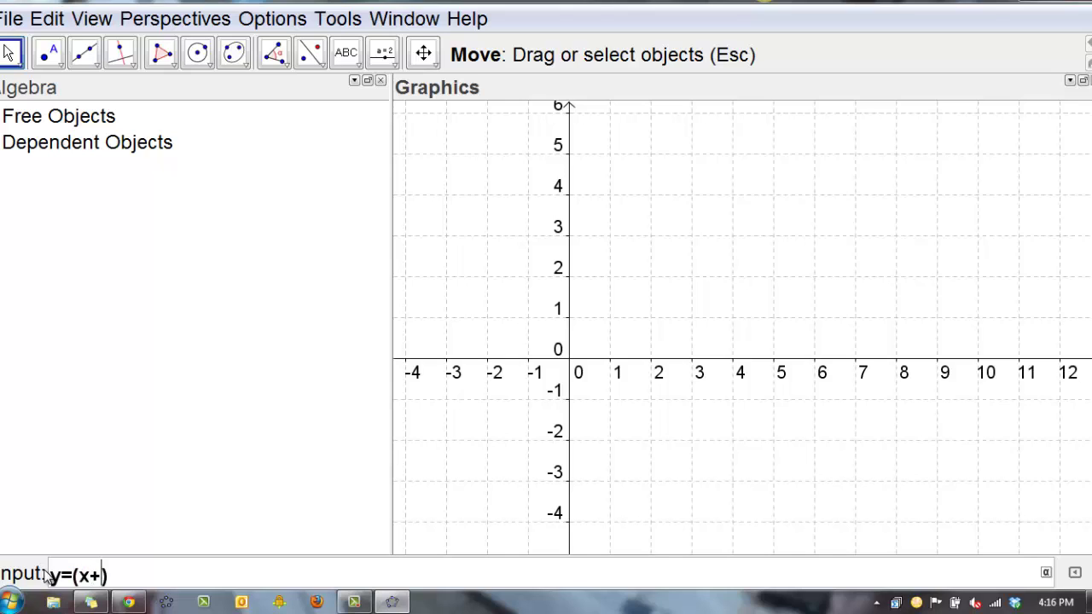
text((x)
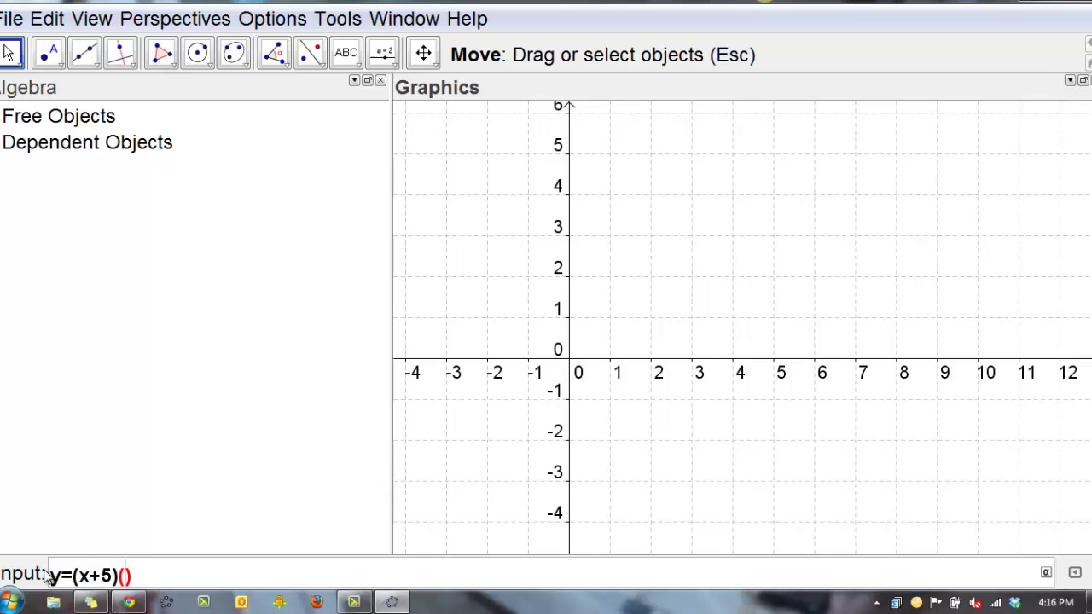
text(-4)()
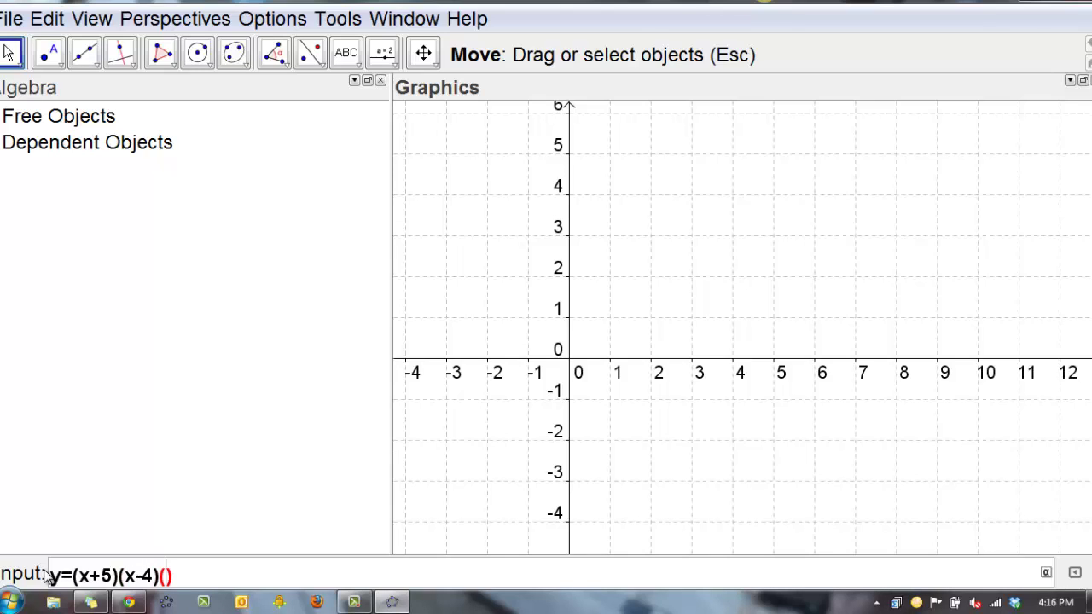
text(x+1))
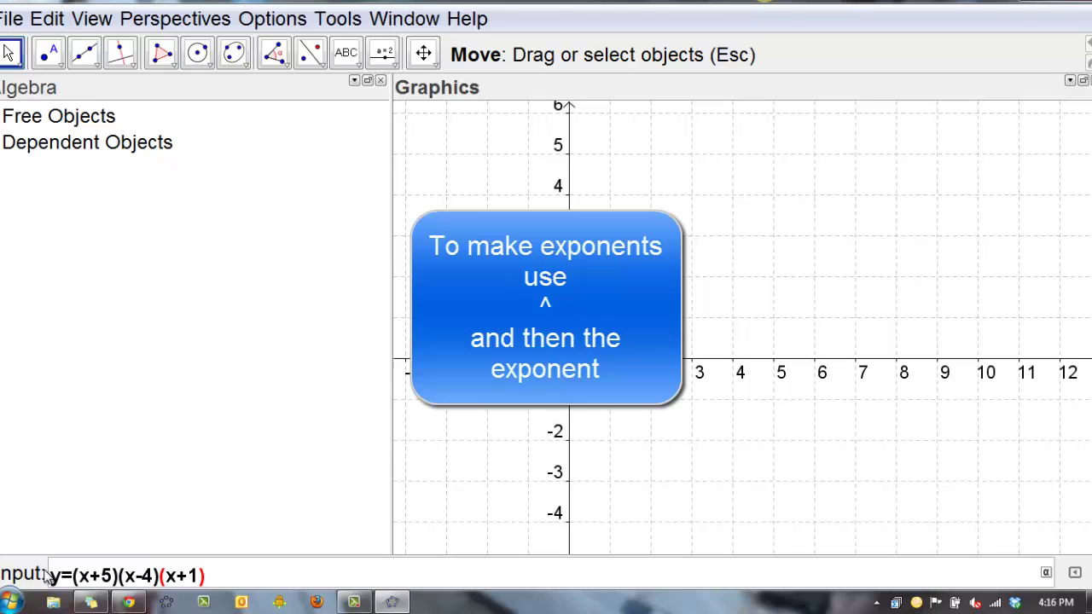
text(^2)
Step: Submit the function, then pan the graph view right so x = -5 and the origin show
key(Return)
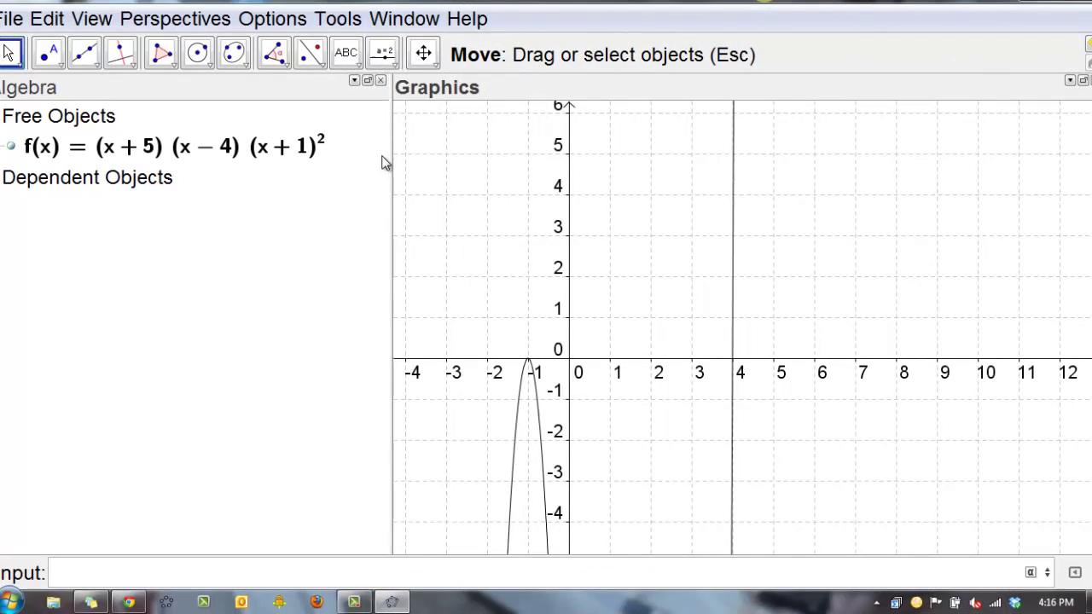
click(424, 53)
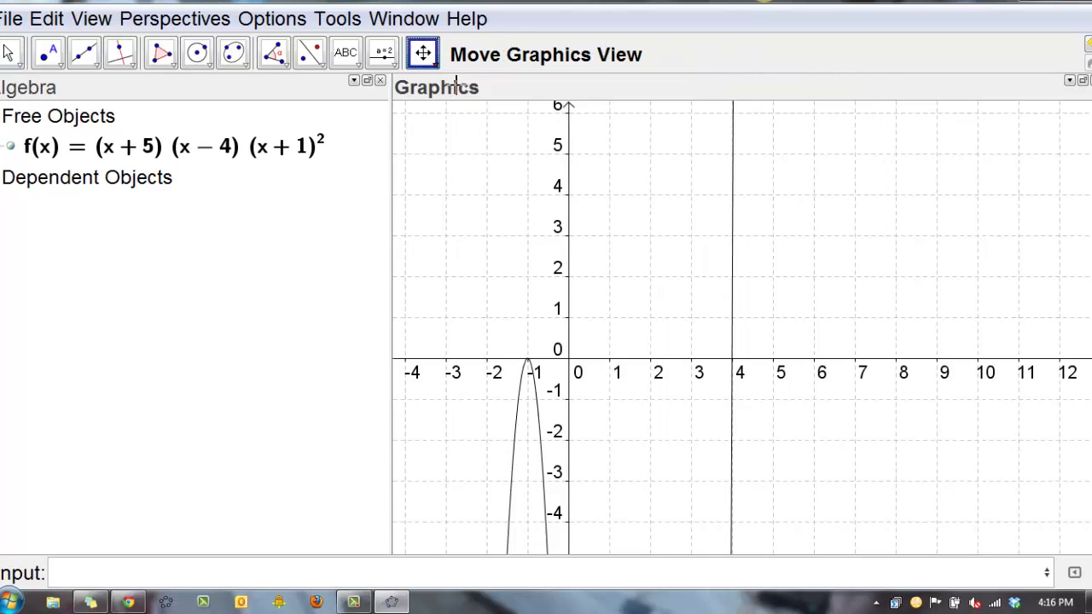
drag(623, 227, 785, 158)
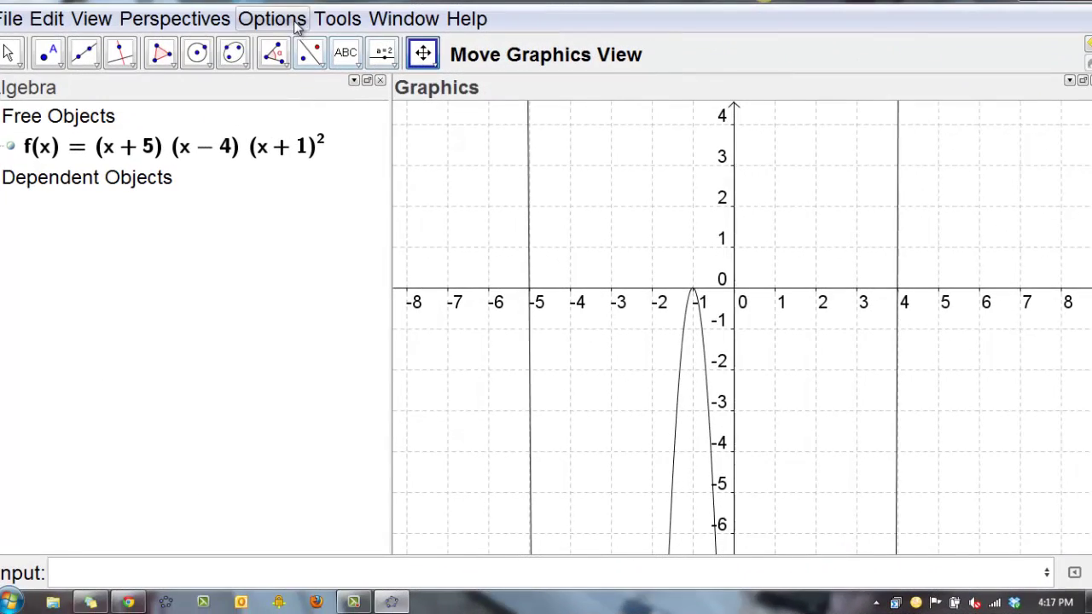
Step: Open the Graphics settings and set the lower y limit to -100.52
click(293, 26)
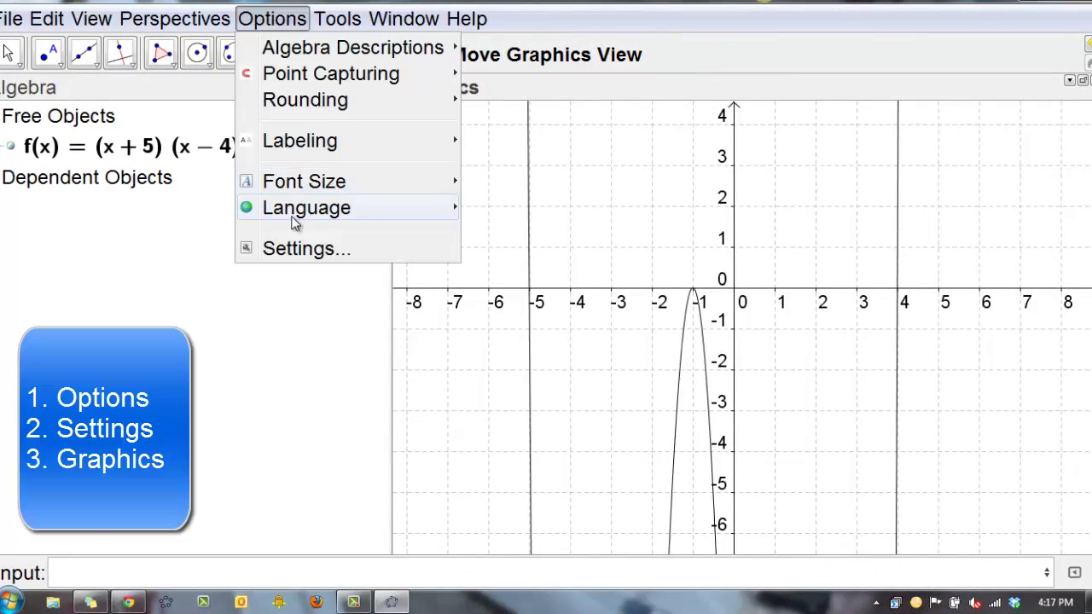
click(293, 248)
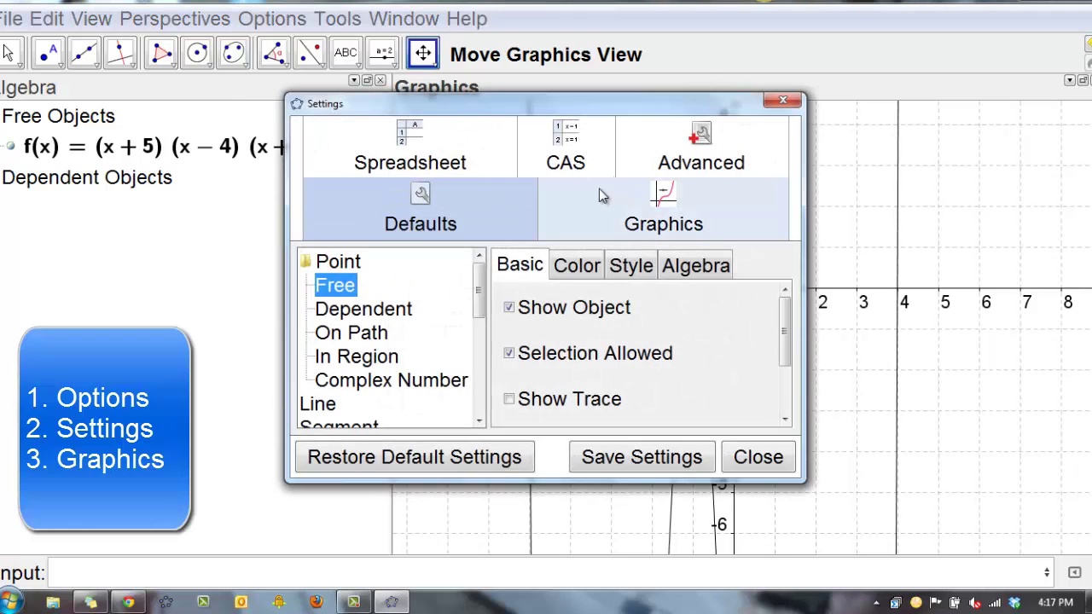
click(669, 214)
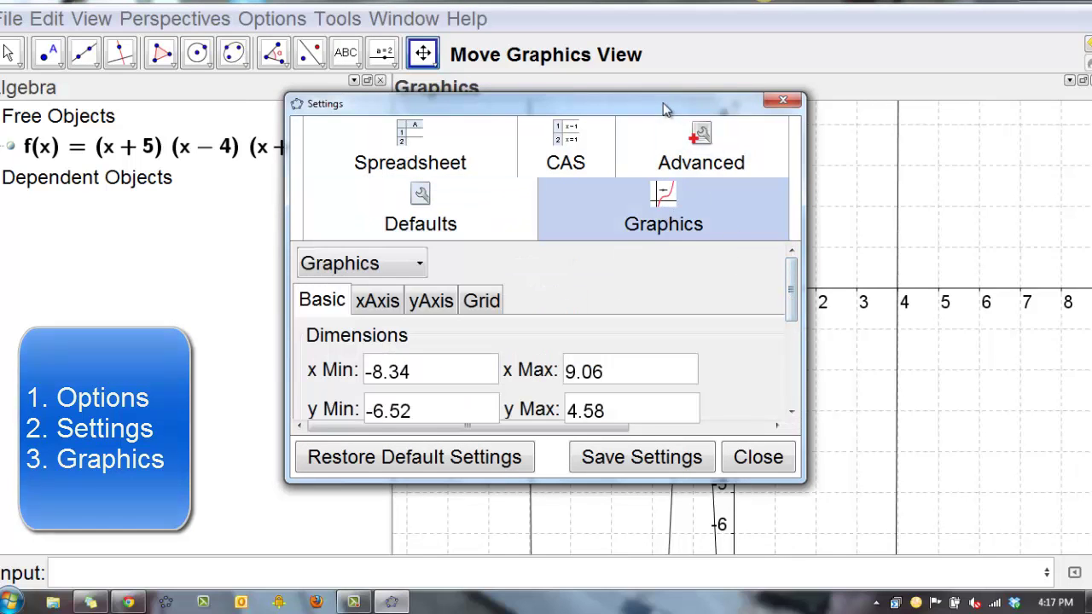
drag(665, 108, 451, 101)
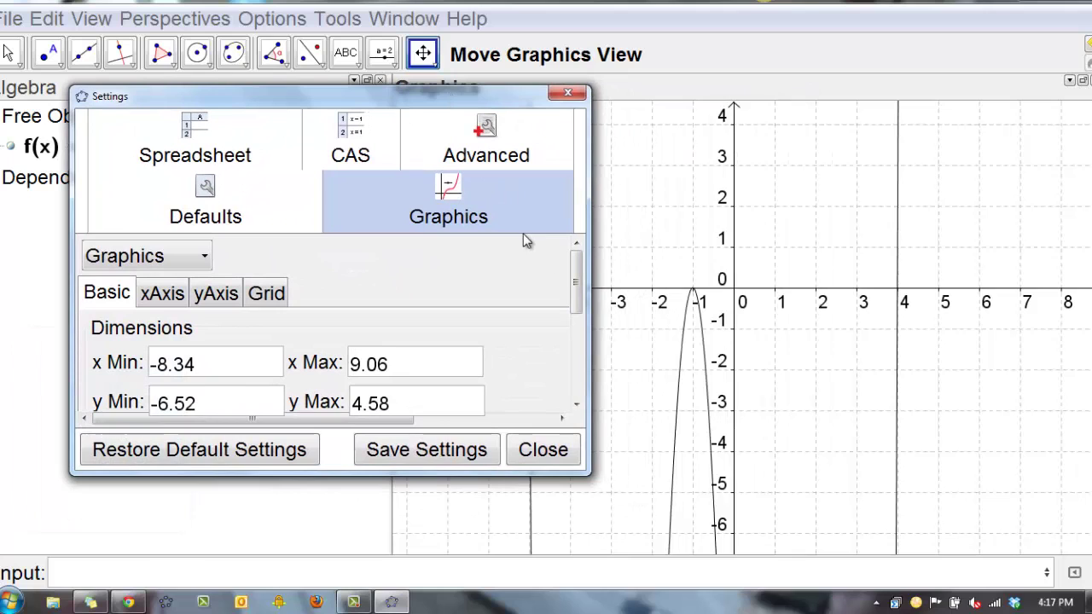
click(167, 408)
key(BackSpace)
text(100)
key(Return)
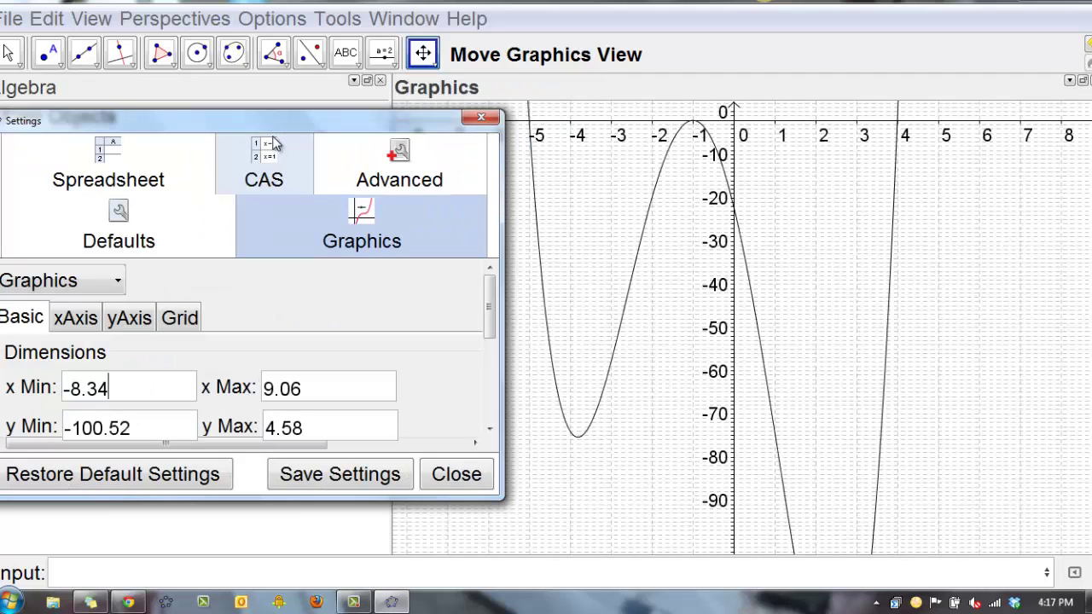
drag(273, 127, 357, 108)
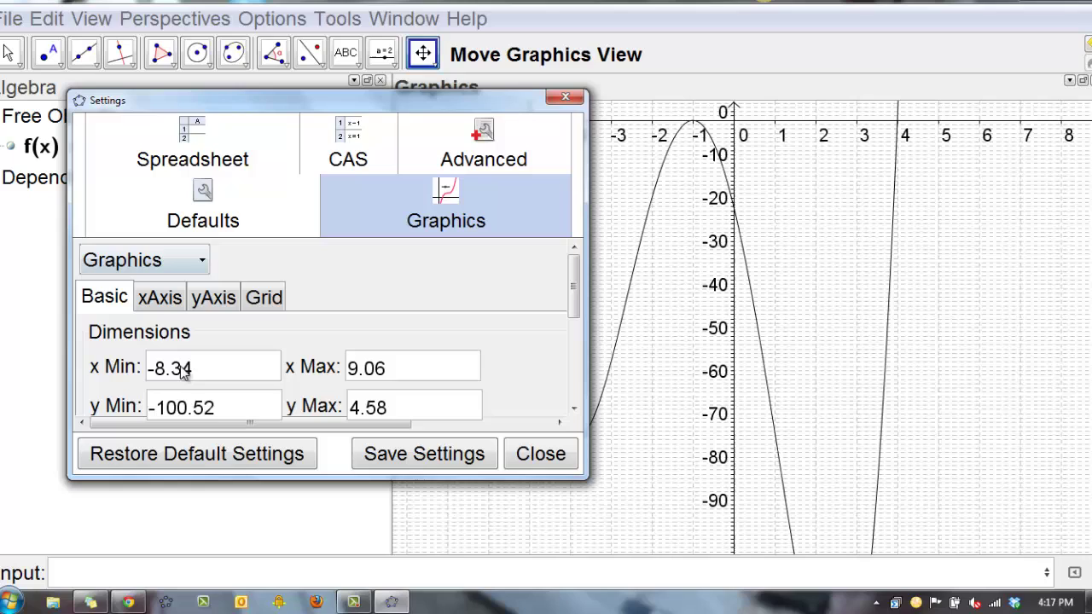
Step: Try y Min -200.52, then settle on y Min -160.52
double_click(195, 409)
click(188, 413)
key(BackSpace)
key(BackSpace)
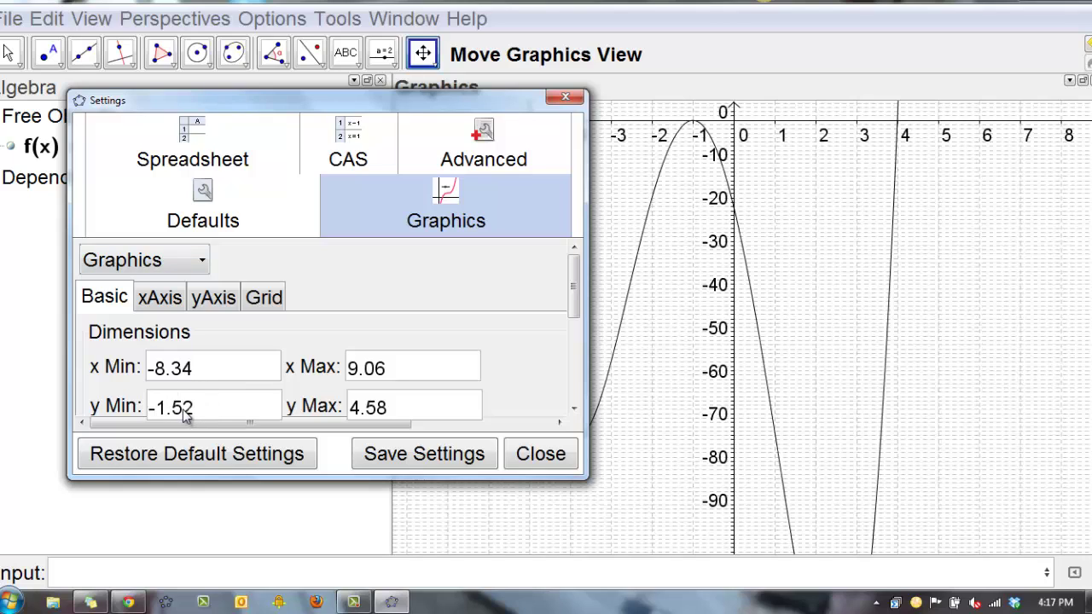
key(BackSpace)
text(200)
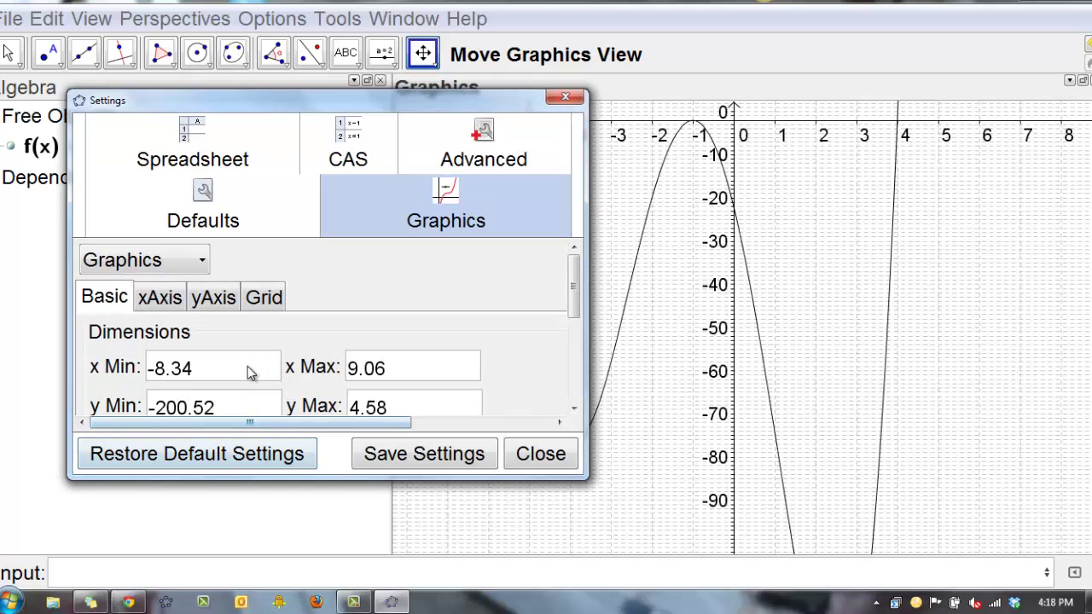
click(249, 372)
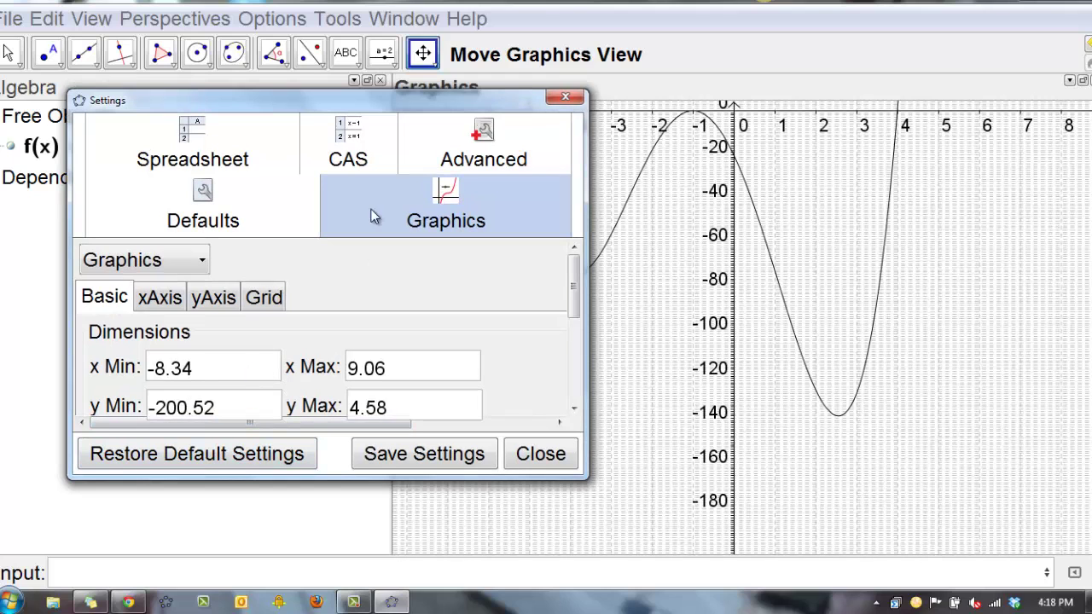
drag(379, 110, 329, 133)
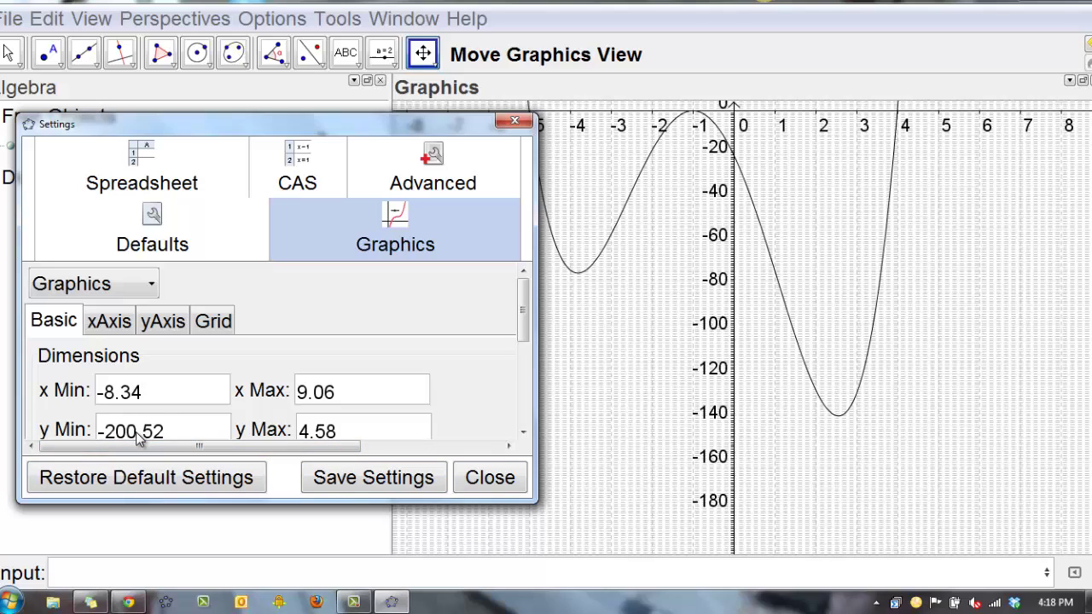
key(BackSpace)
key(BackSpace)
key(BackSpace)
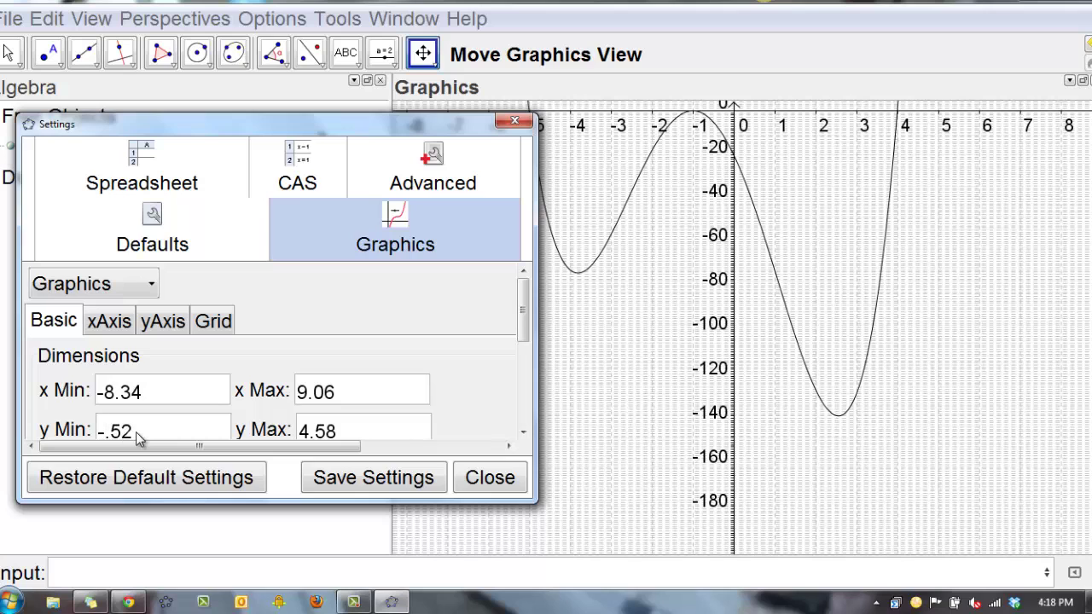
text(160)
key(Return)
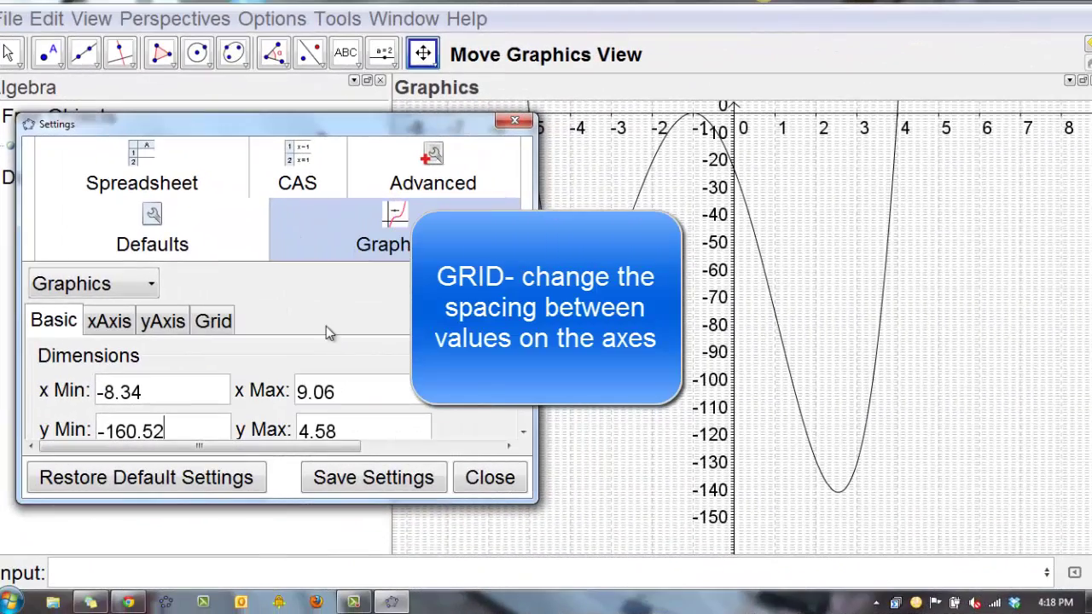
Step: On the Grid tab, set the vertical grid distance to 10
click(218, 320)
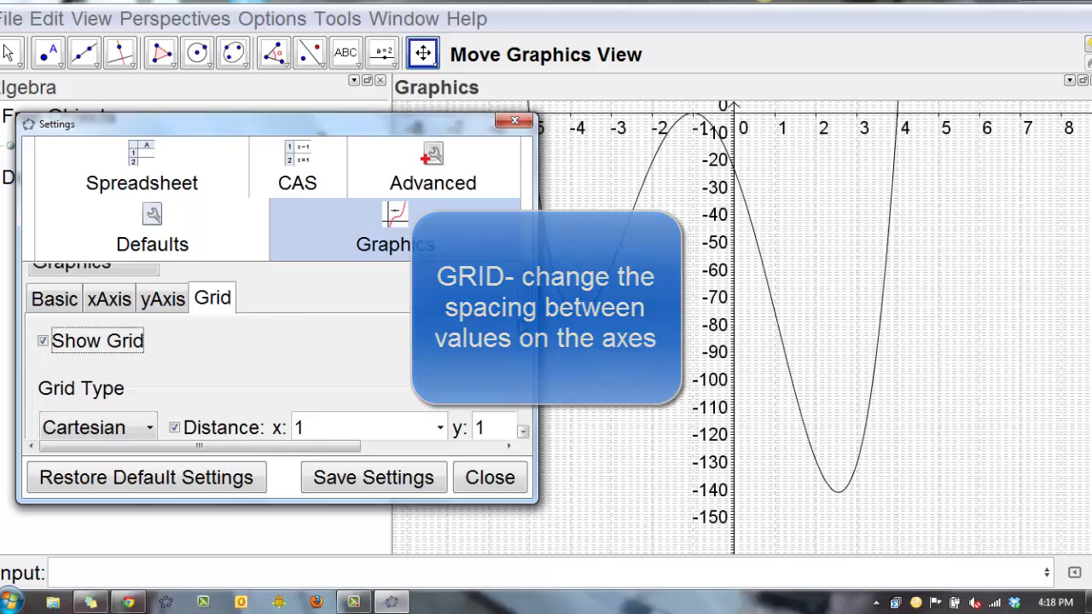
scroll(524, 392, down, 1)
drag(526, 339, 526, 342)
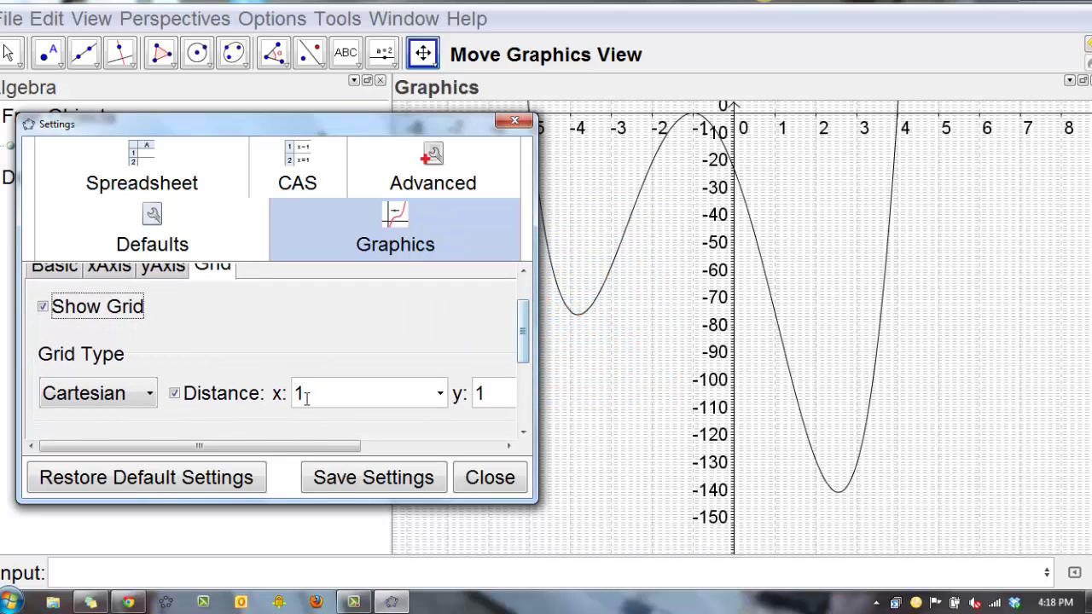
click(487, 392)
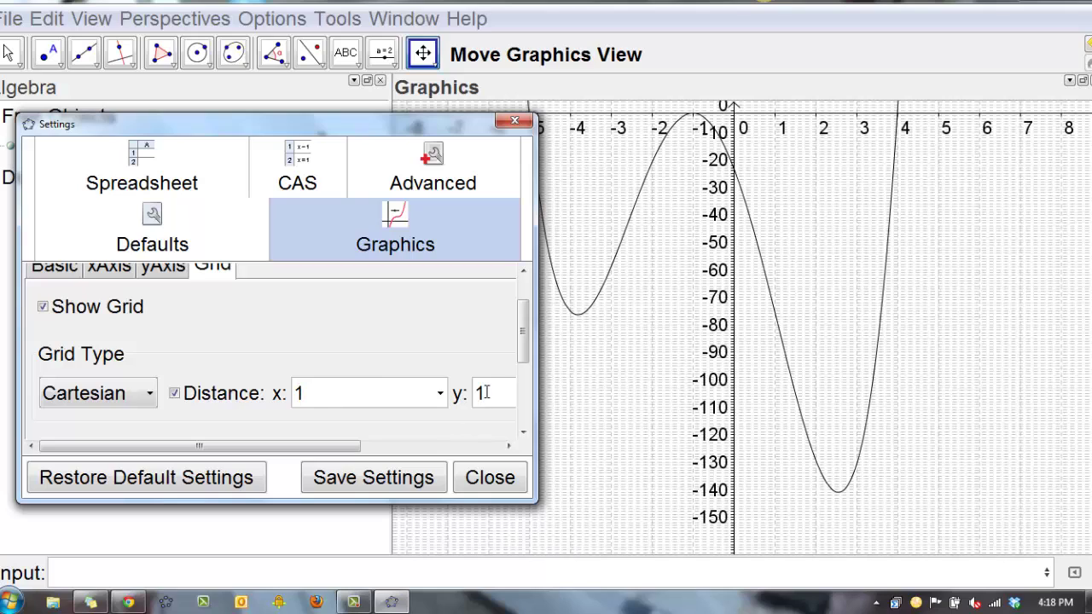
text(10)
key(BackSpace)
Step: Back on the Basic tab, set y Max to 50.58 and close the Settings window
click(54, 267)
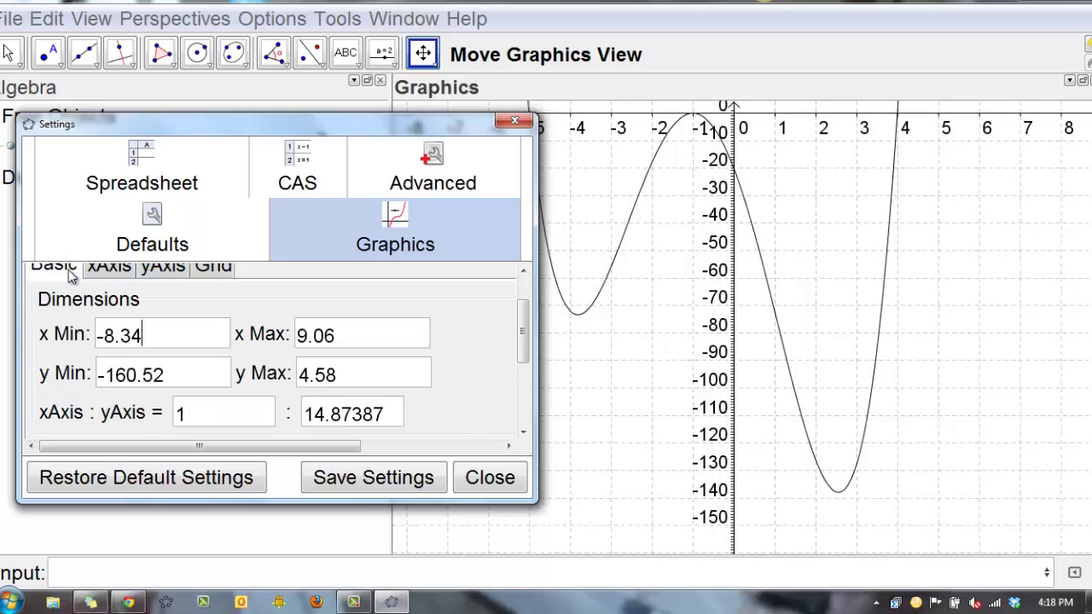
click(827, 262)
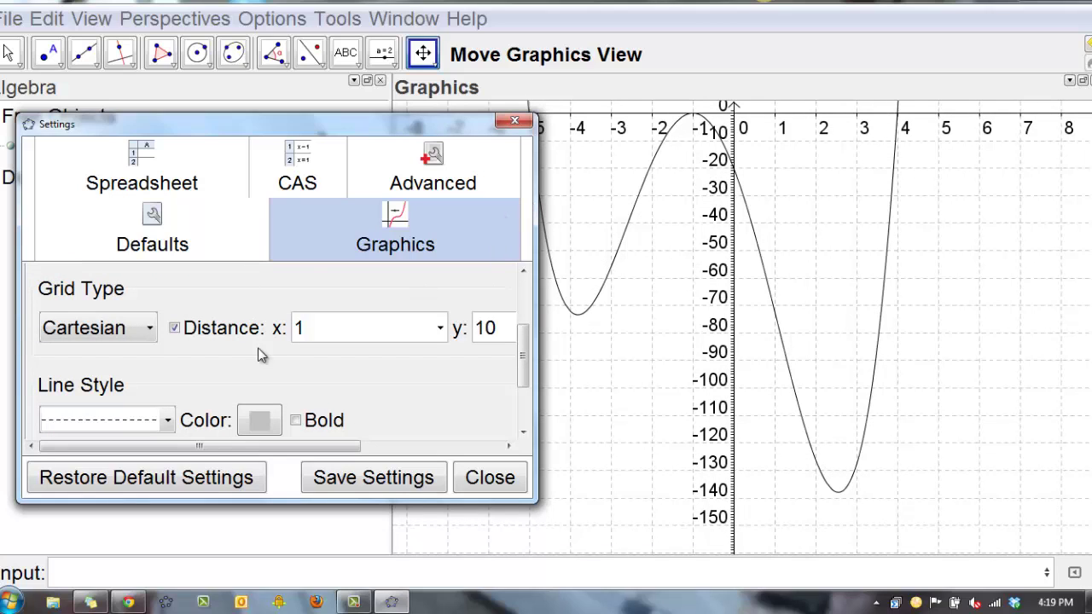
scroll(261, 356, up, 3)
click(52, 320)
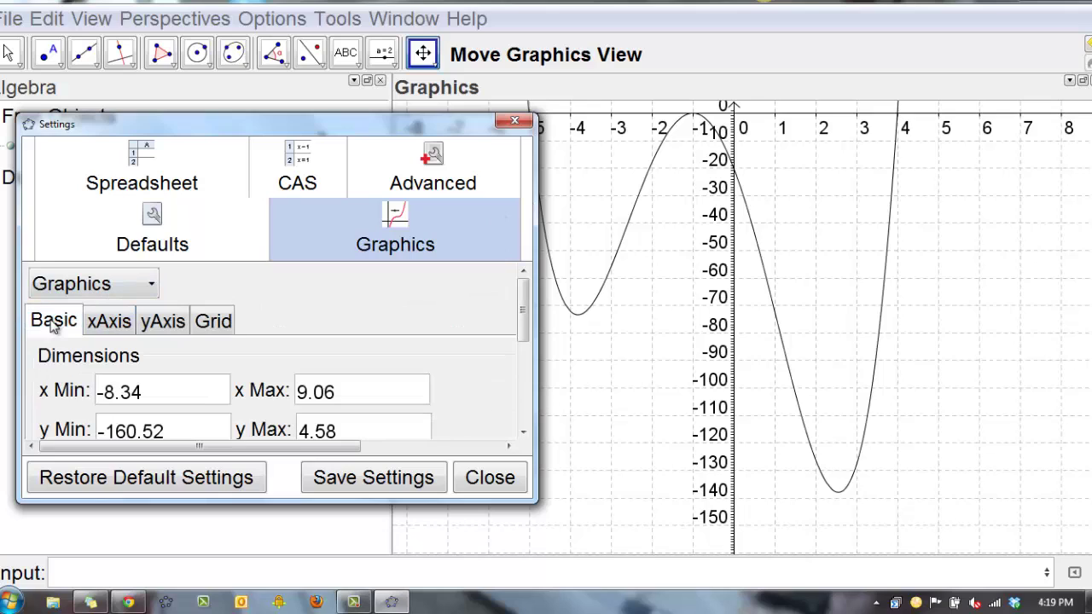
click(313, 393)
click(306, 431)
key(BackSpace)
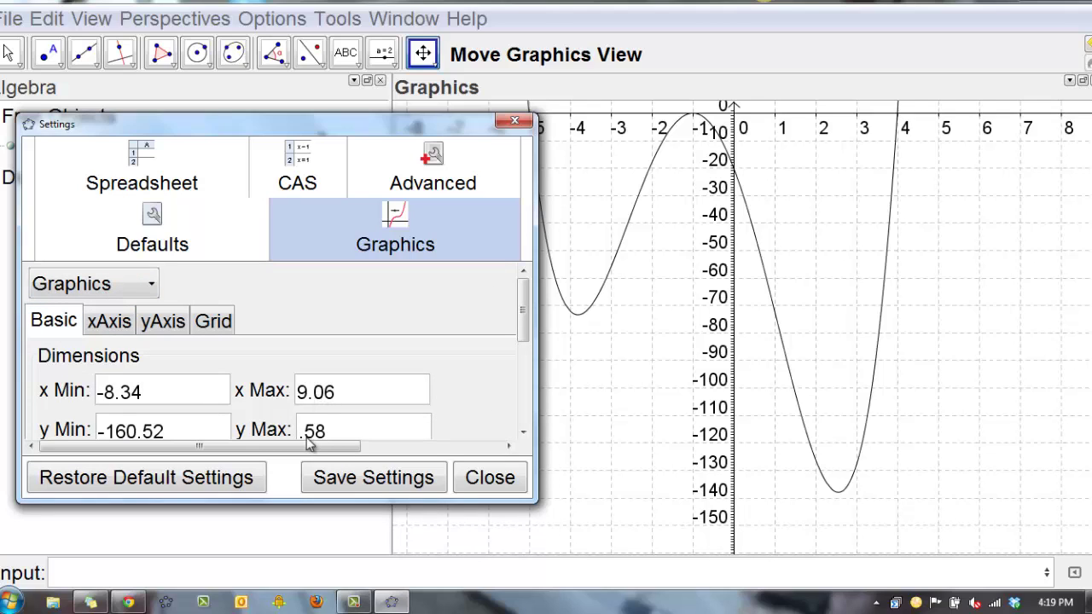
text(20)
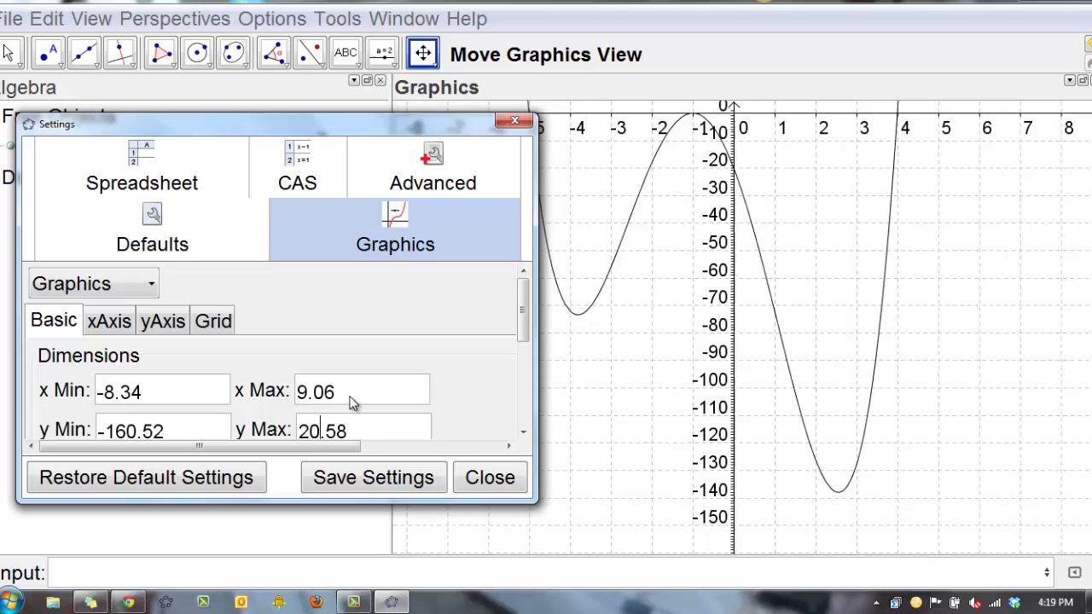
key(Return)
key(BackSpace)
key(BackSpace)
text(50)
click(339, 398)
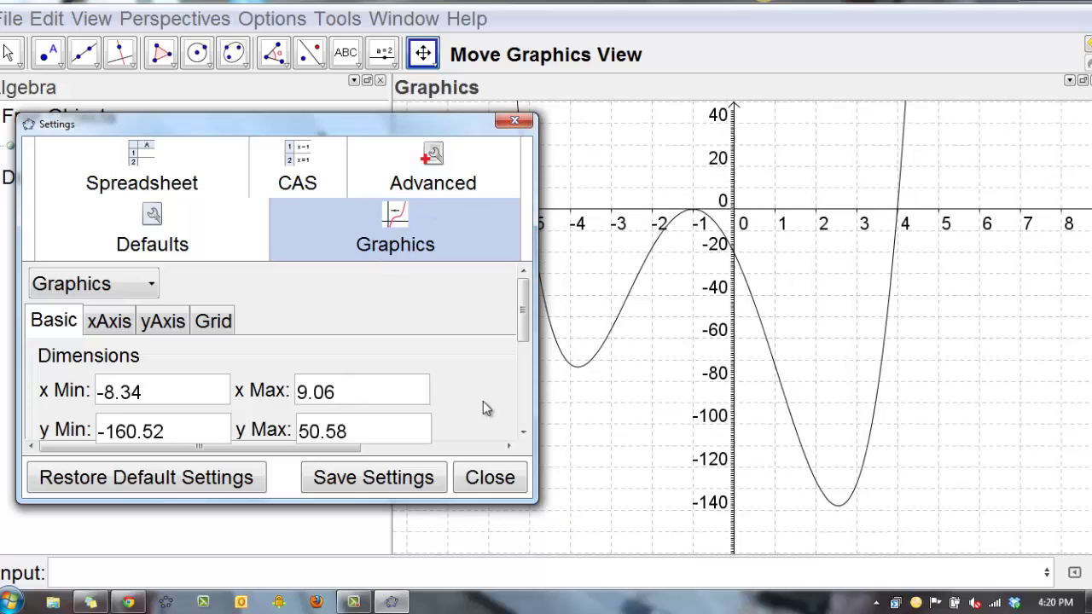
click(490, 478)
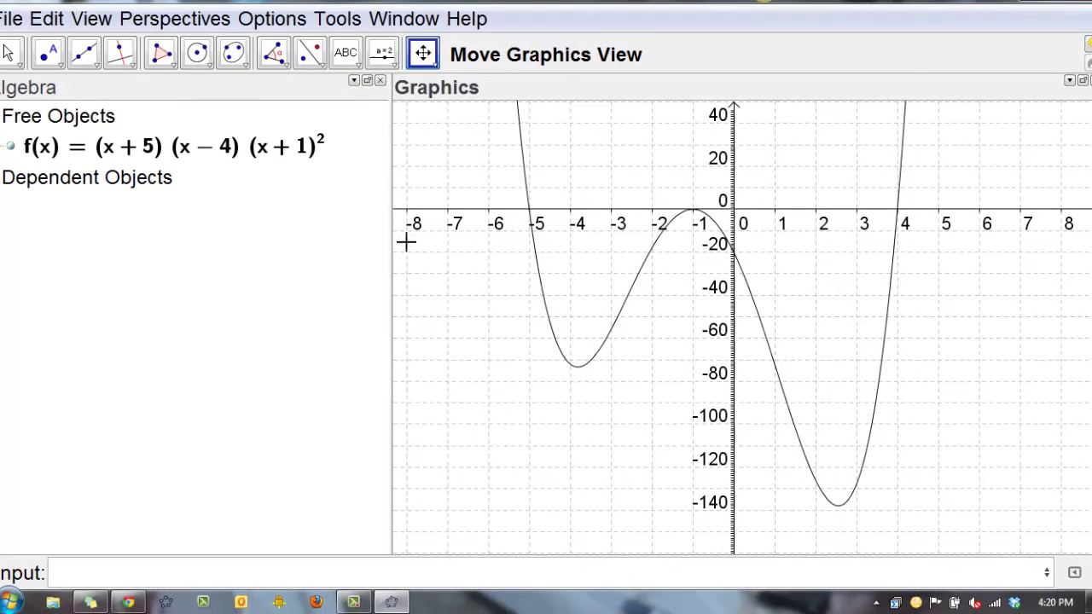
Step: Open the Object Properties of f and set its line thickness to 7
right_click(524, 165)
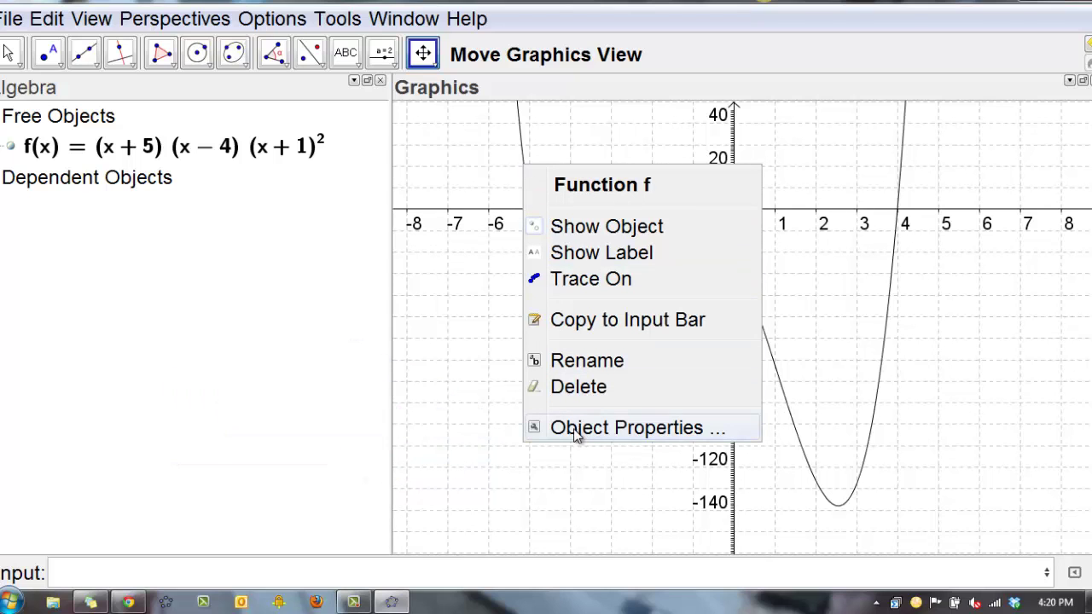
click(576, 429)
click(444, 37)
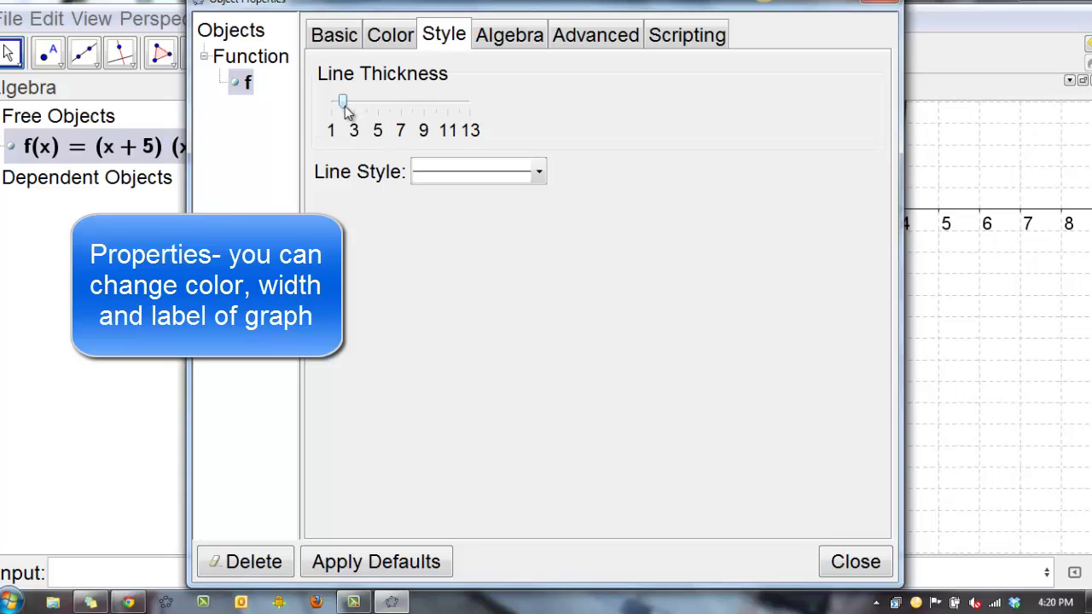
drag(346, 109, 405, 109)
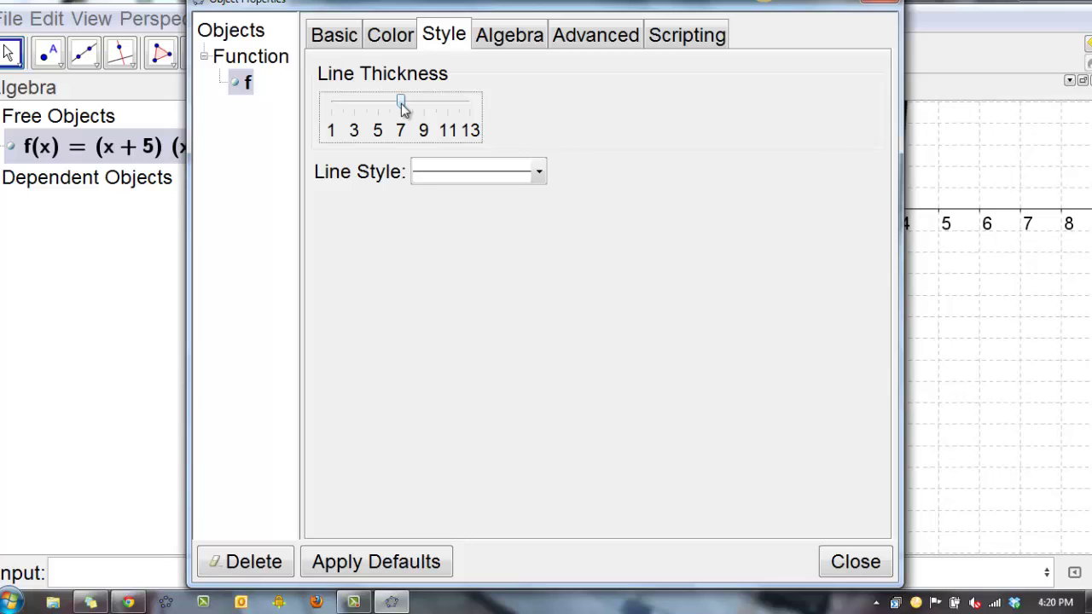
Step: Color the graph of f pinkish red (255, 0, 102) from the Color tab
click(336, 39)
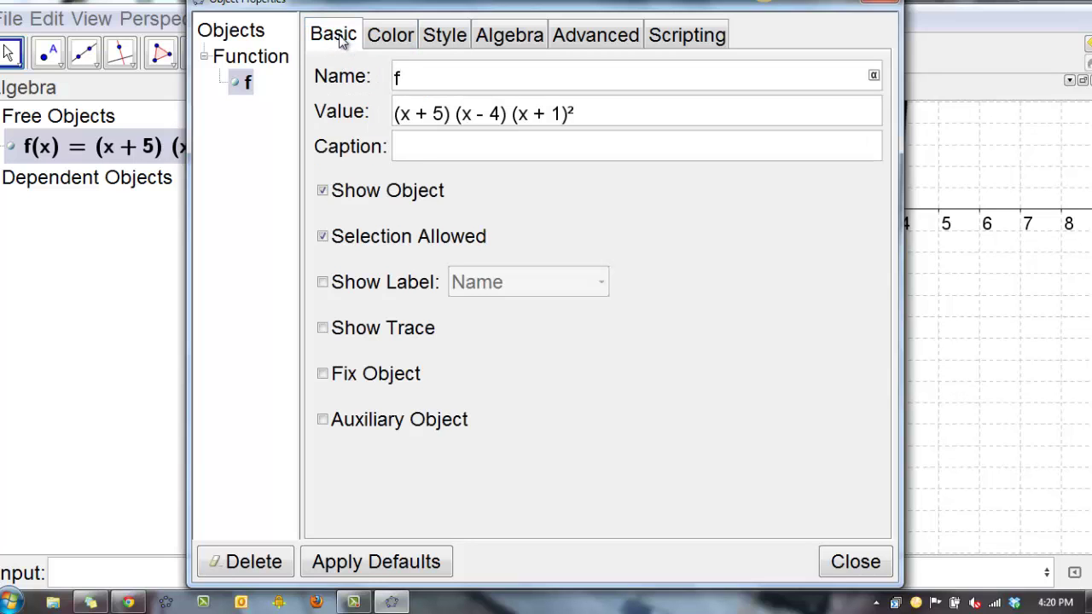
click(404, 43)
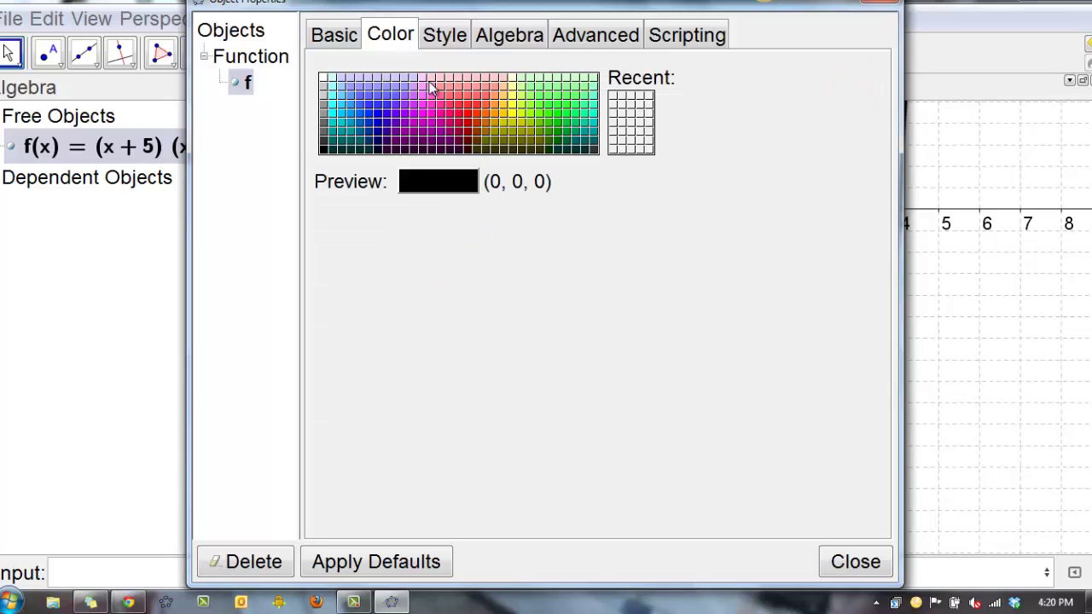
click(451, 121)
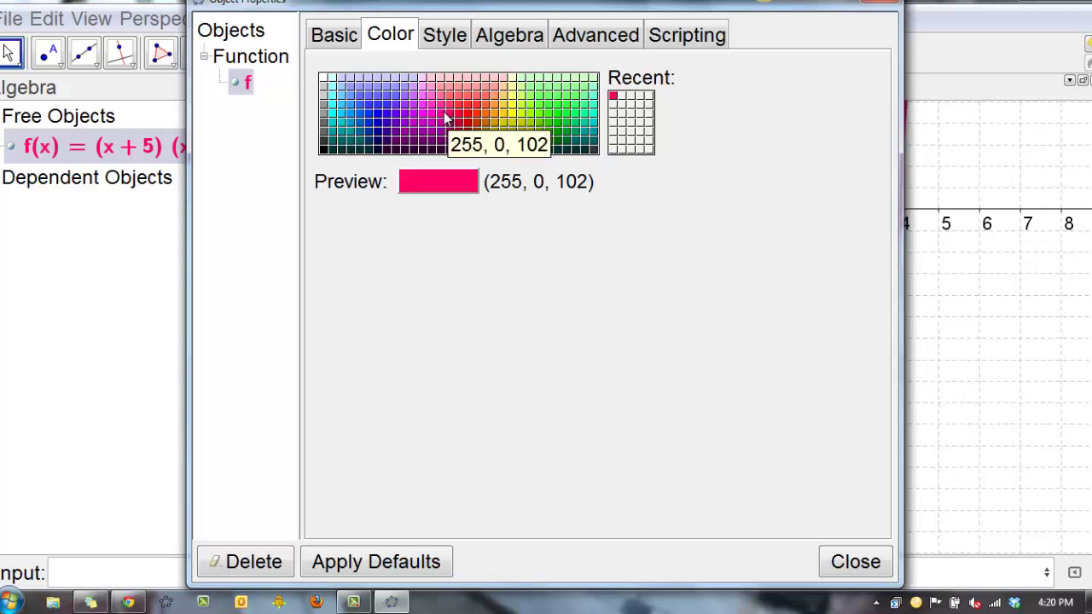
click(338, 43)
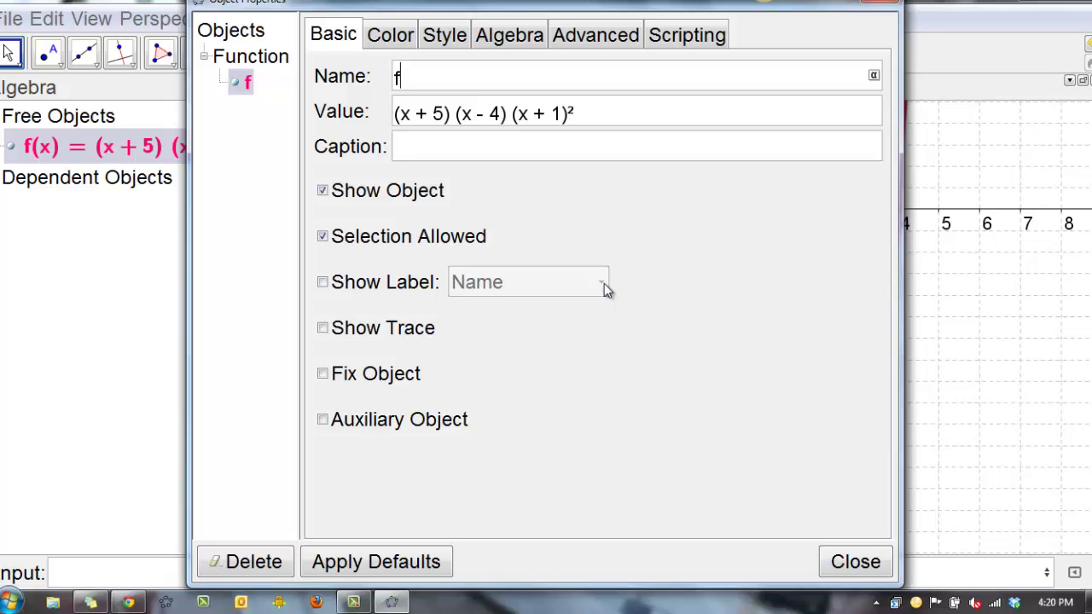
Step: Show f's label as a Caption reading 'line 1' and close the properties
click(324, 282)
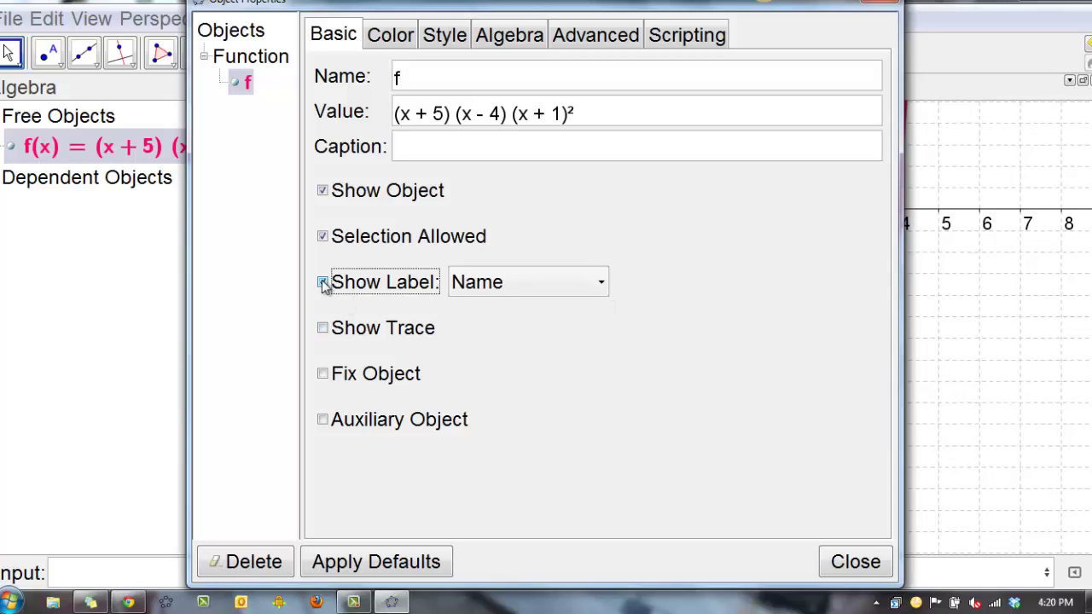
click(603, 283)
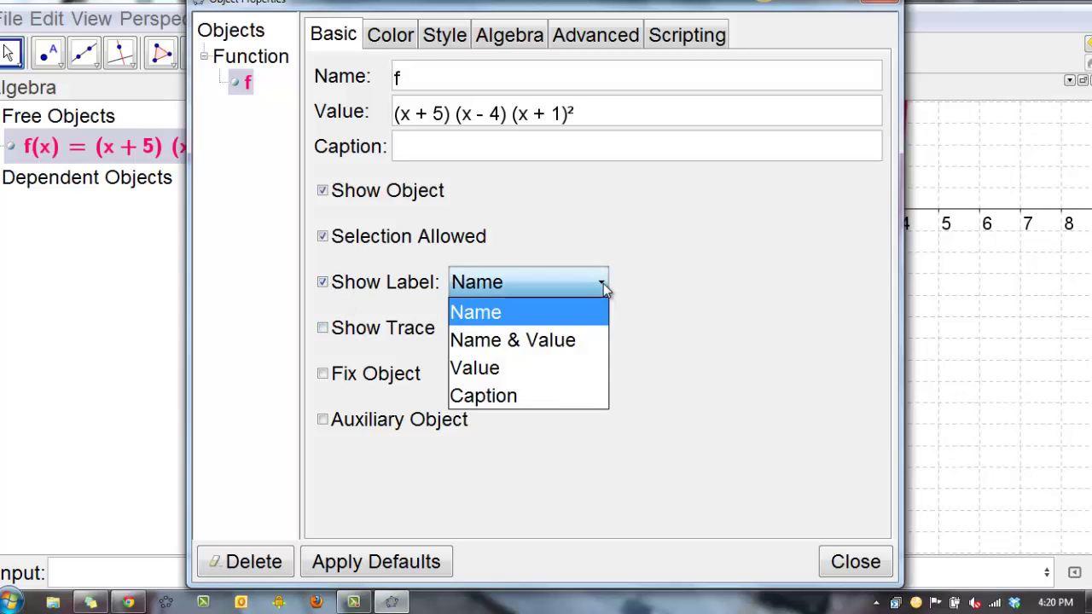
click(493, 397)
text(line 1)
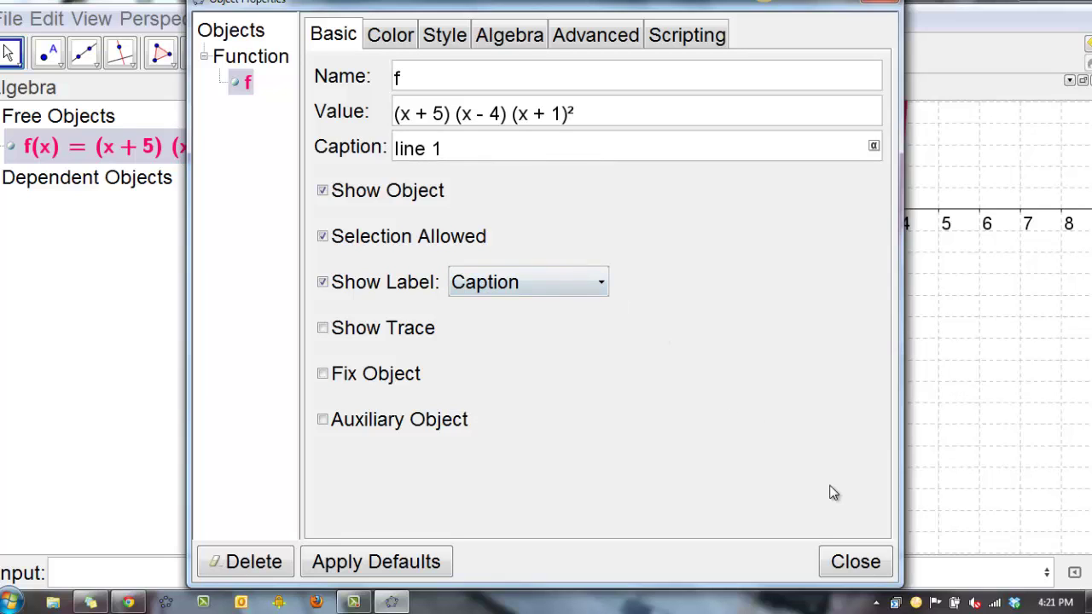
click(856, 561)
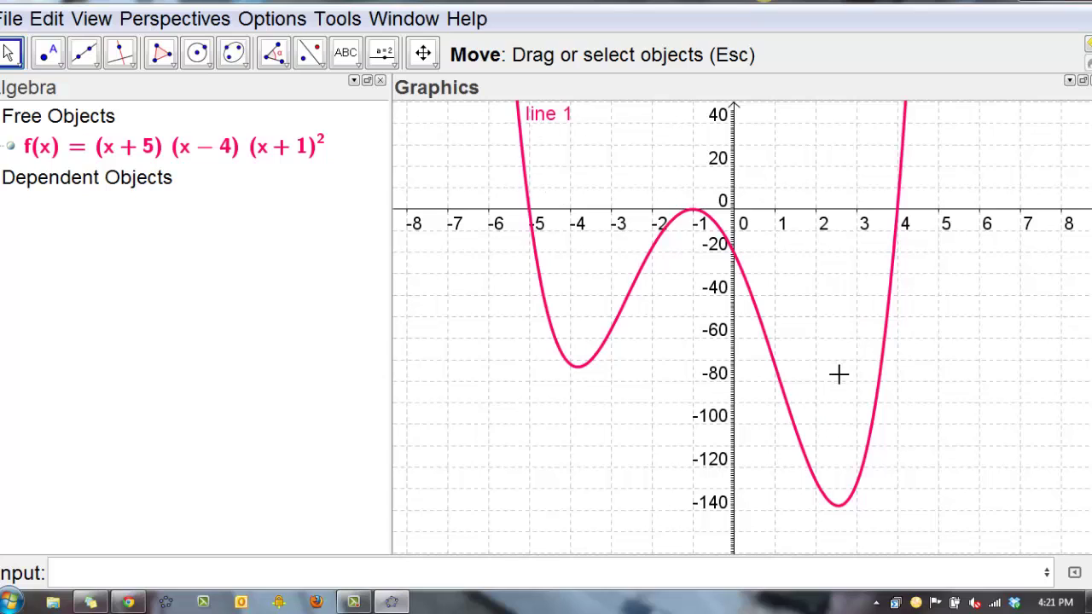
Step: Reopen f's properties and set its label to Name & Value, then close
click(536, 253)
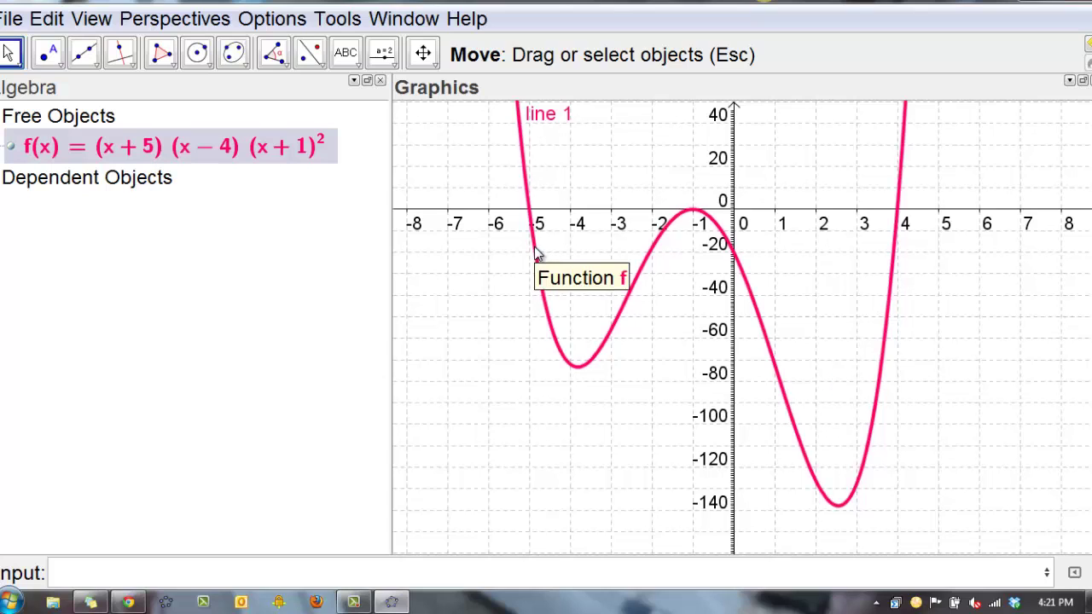
right_click(536, 252)
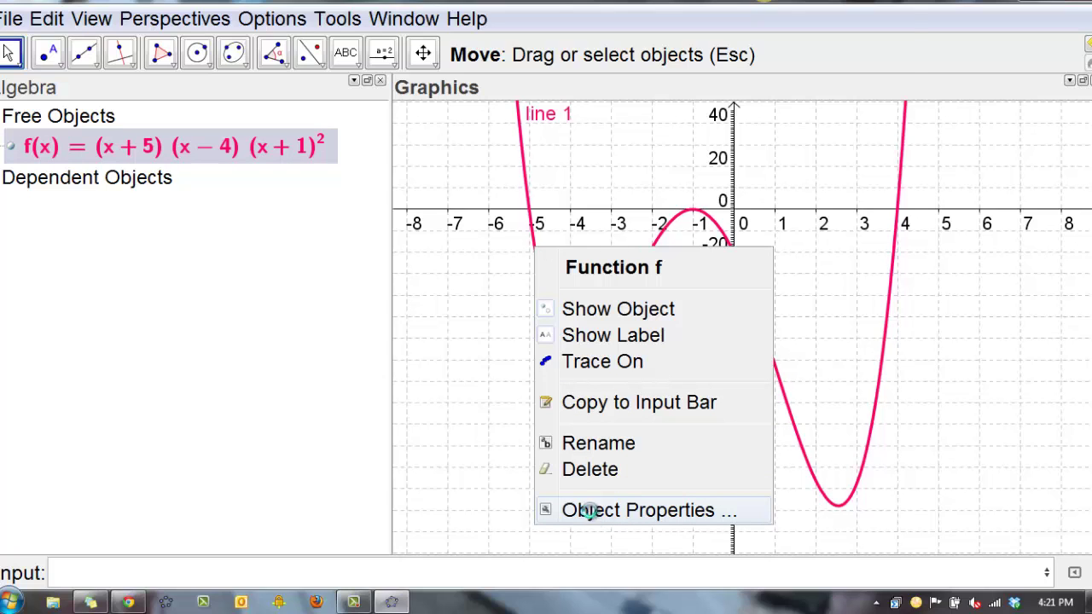
click(590, 512)
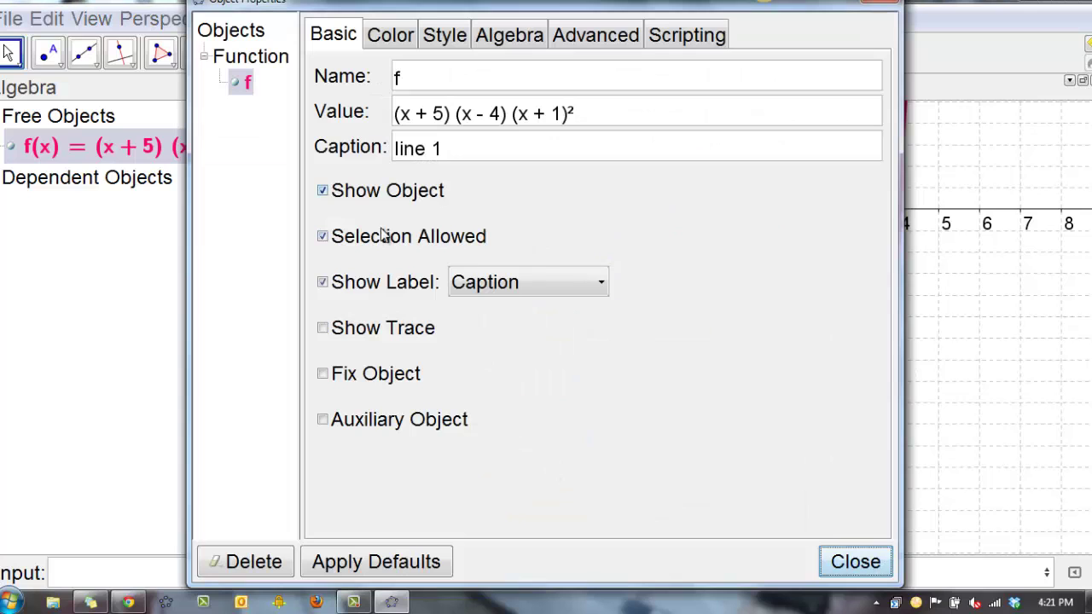
click(604, 285)
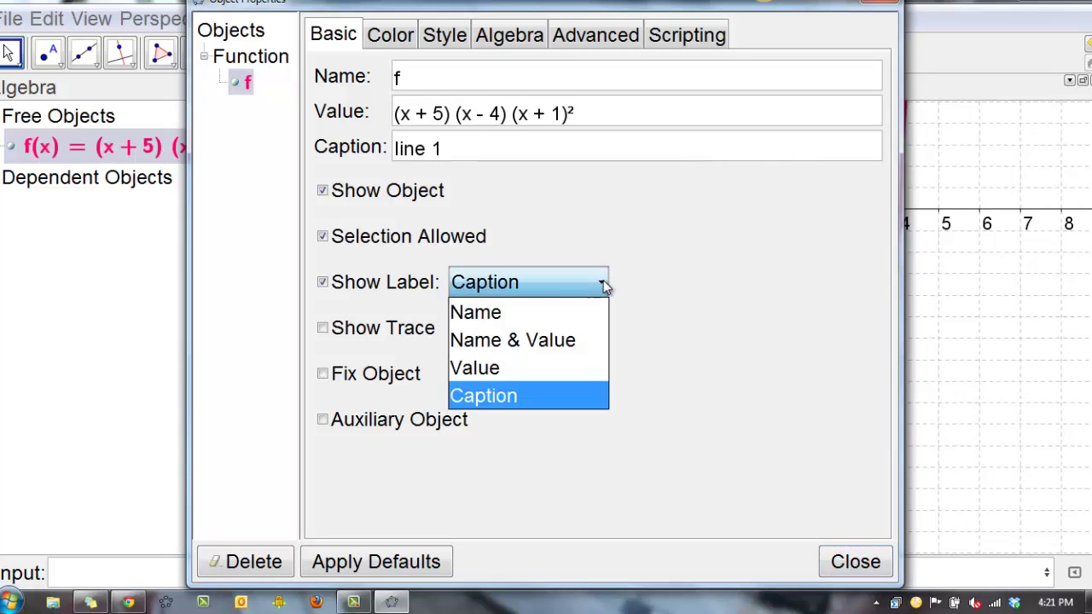
click(555, 341)
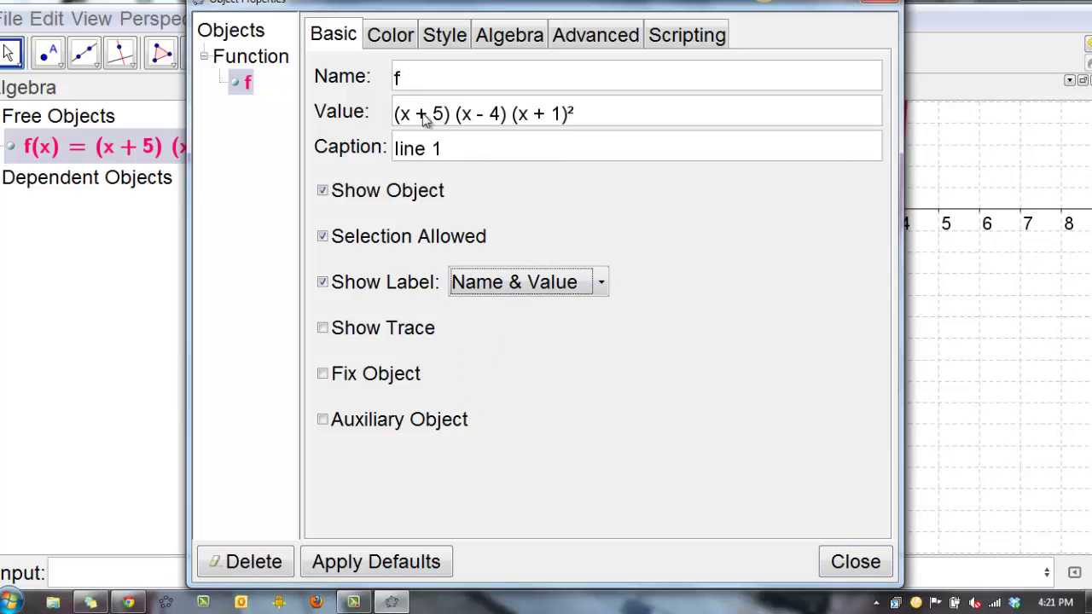
click(856, 563)
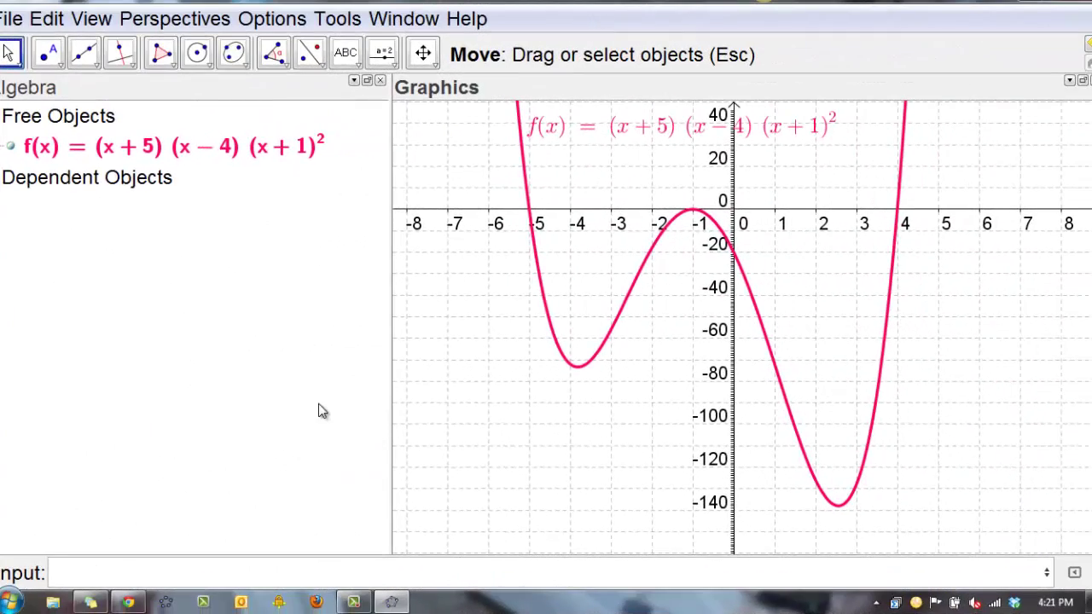
Step: Export the Graphics View to the clipboard and switch to the blank Word document
click(11, 21)
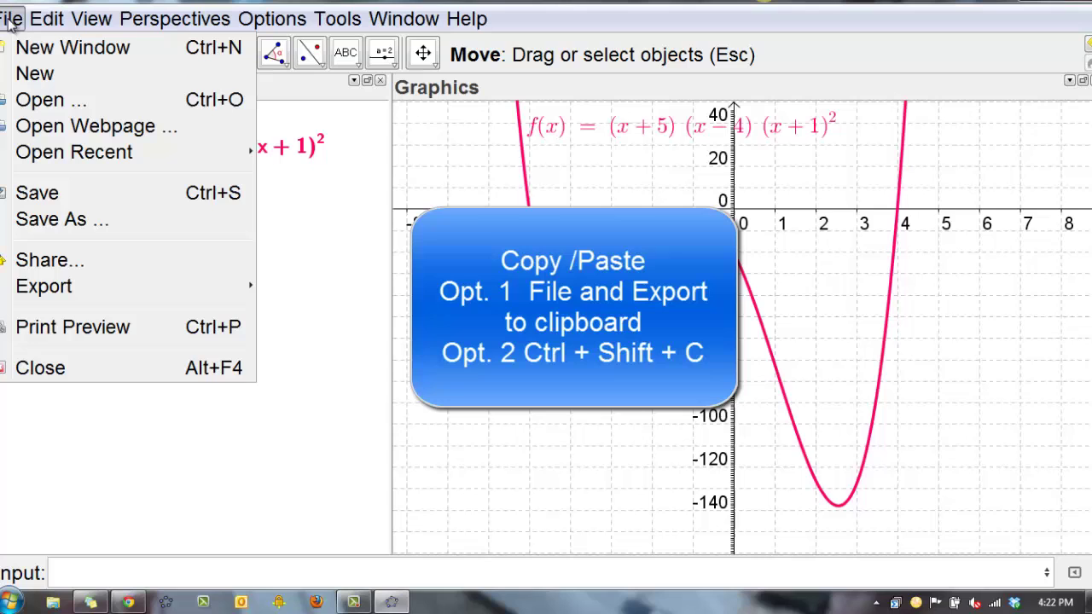
click(10, 20)
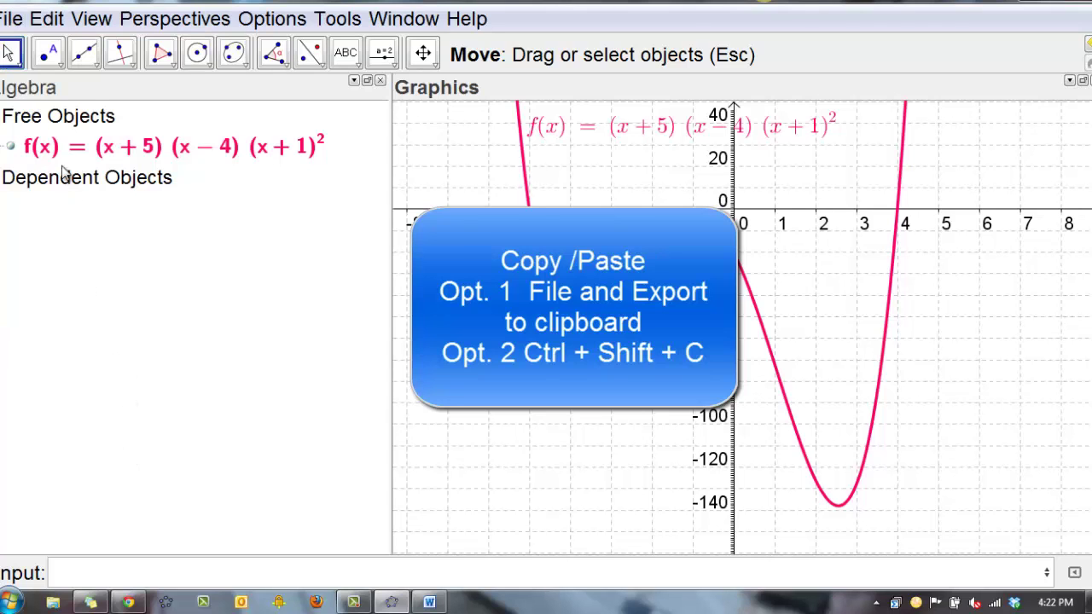
click(11, 22)
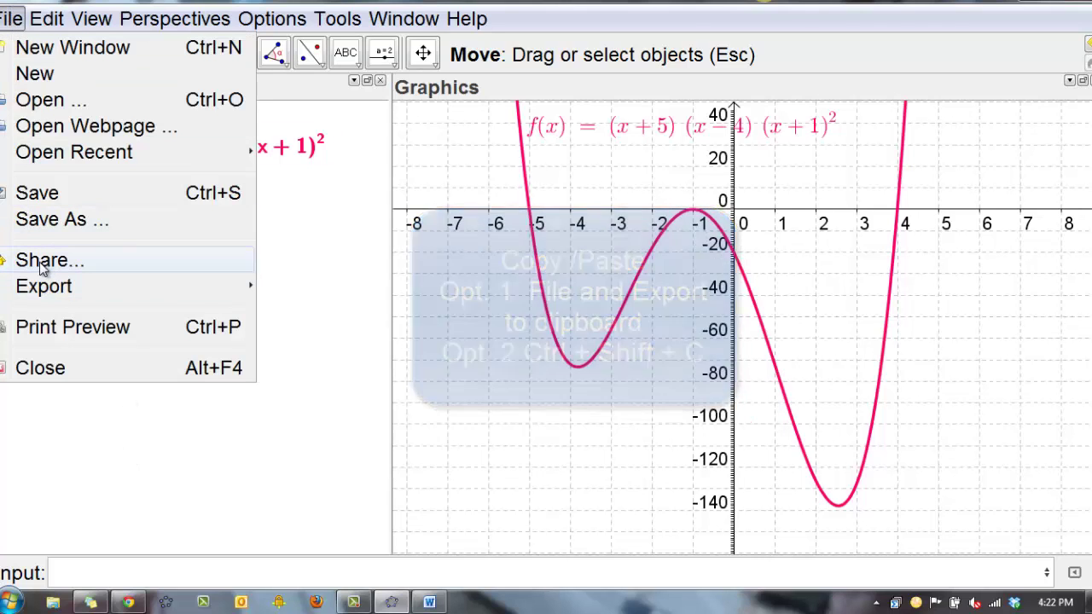
mouse_move(43, 284)
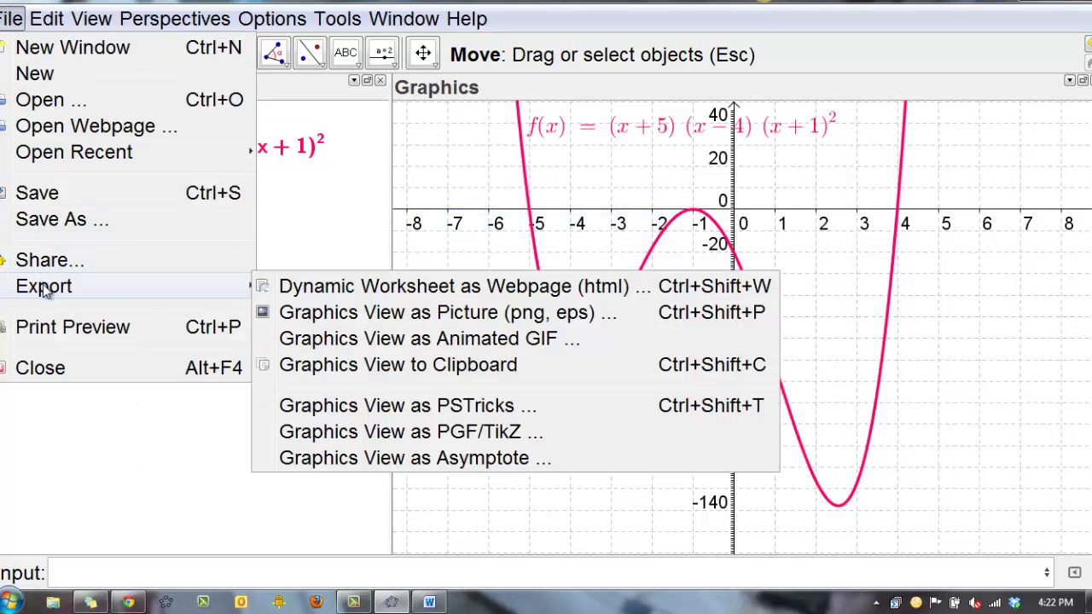
click(357, 365)
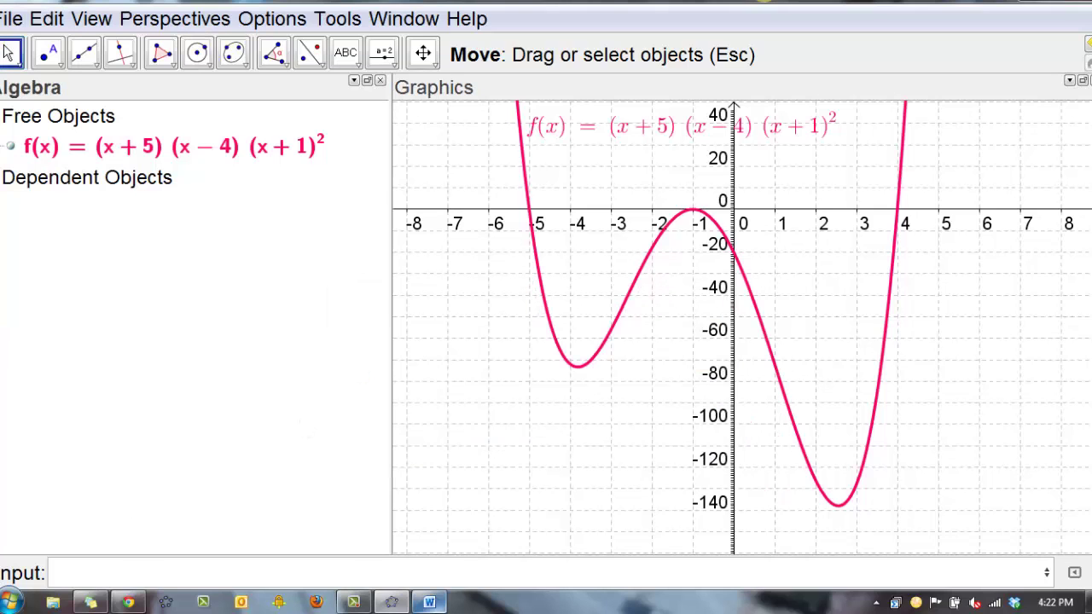
click(429, 603)
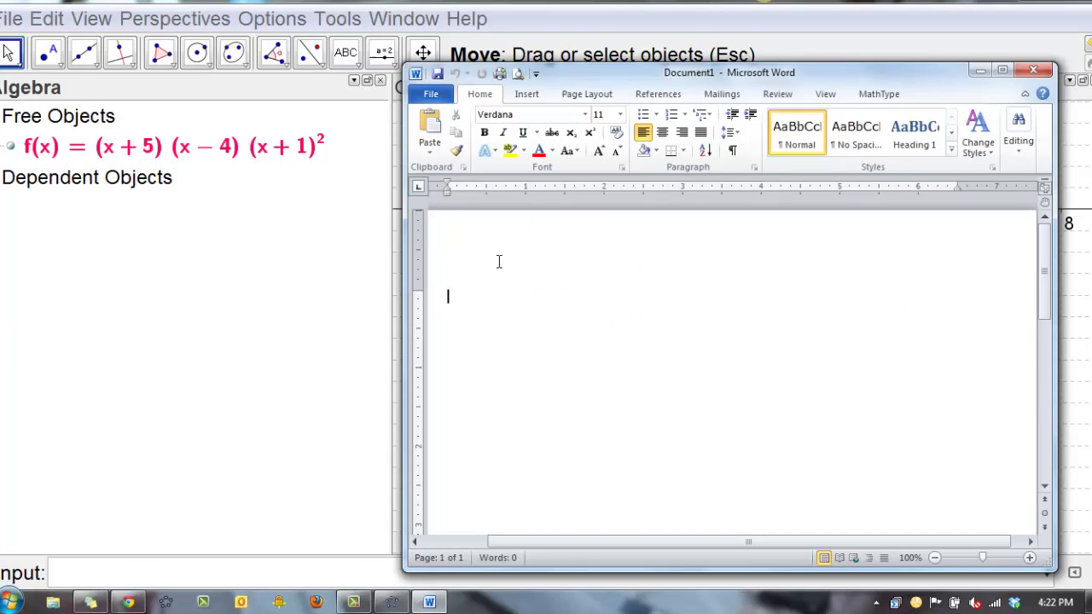
Step: Paste the labelled f(x)=(x+5)(x-4)(x+1)^2 graph into Word, maximize the window, and select the picture
key(ctrl+v)
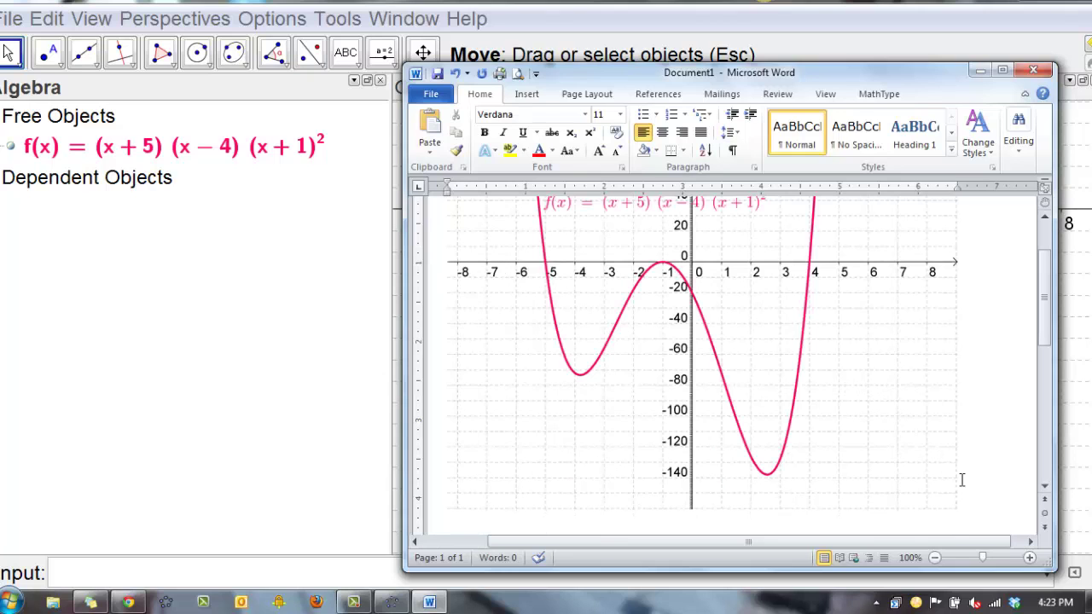
click(954, 476)
click(1004, 70)
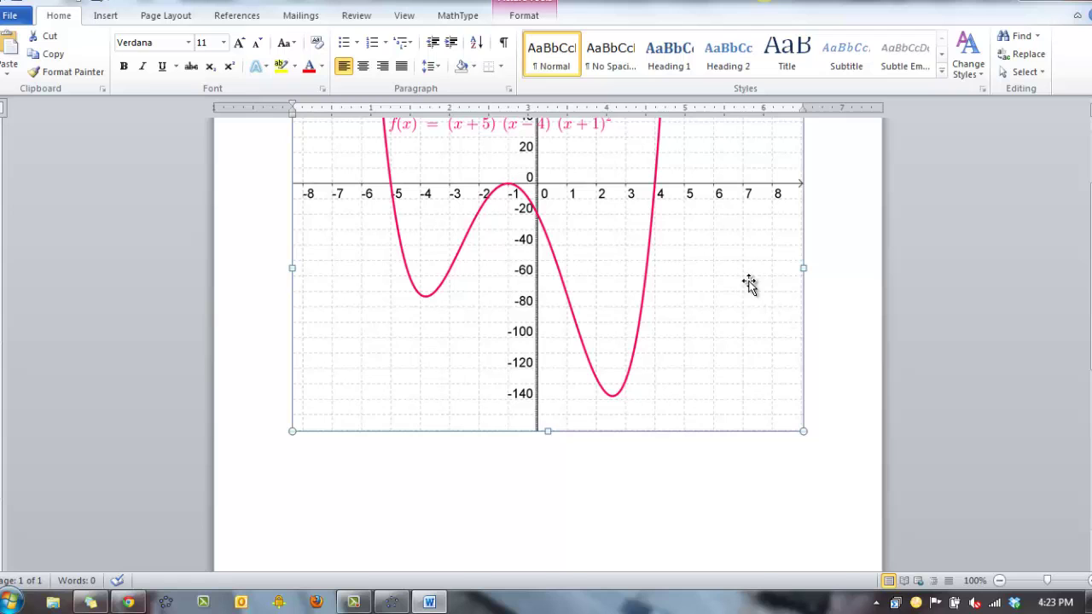
click(273, 186)
scroll(512, 337, up, 3)
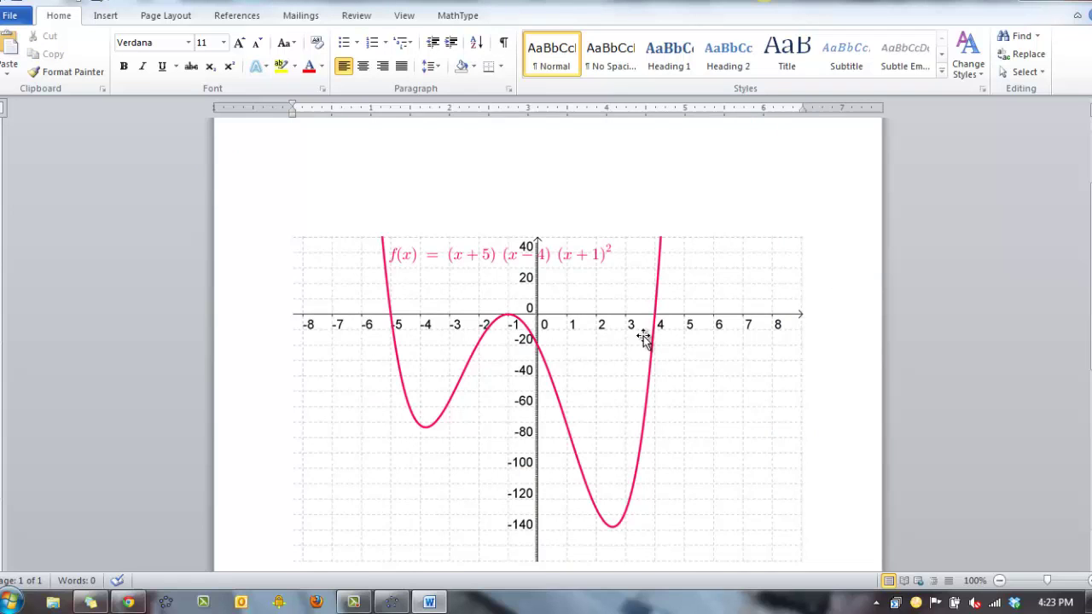
click(646, 336)
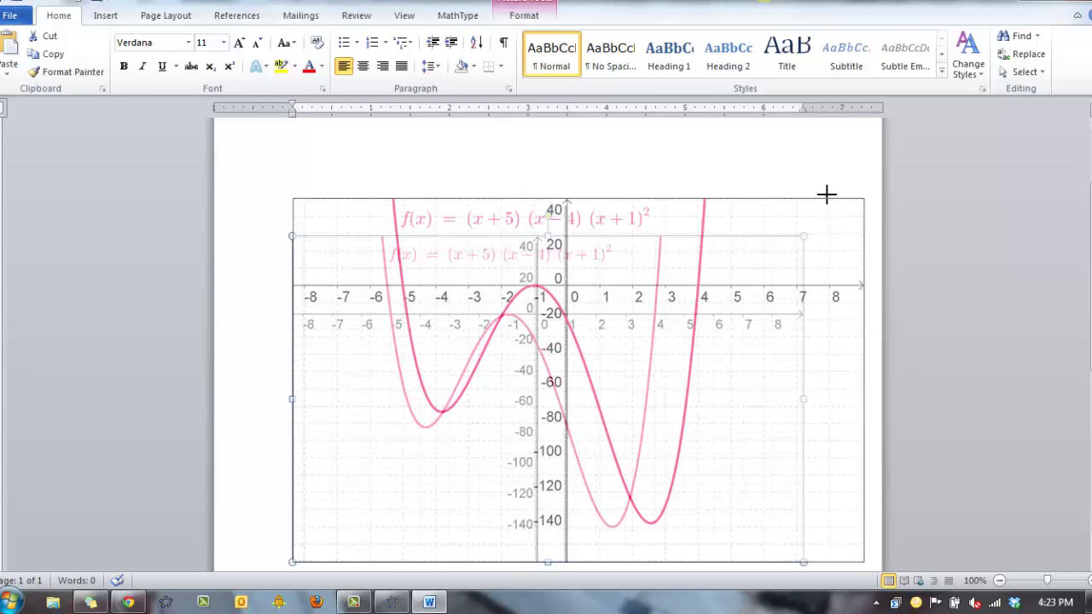